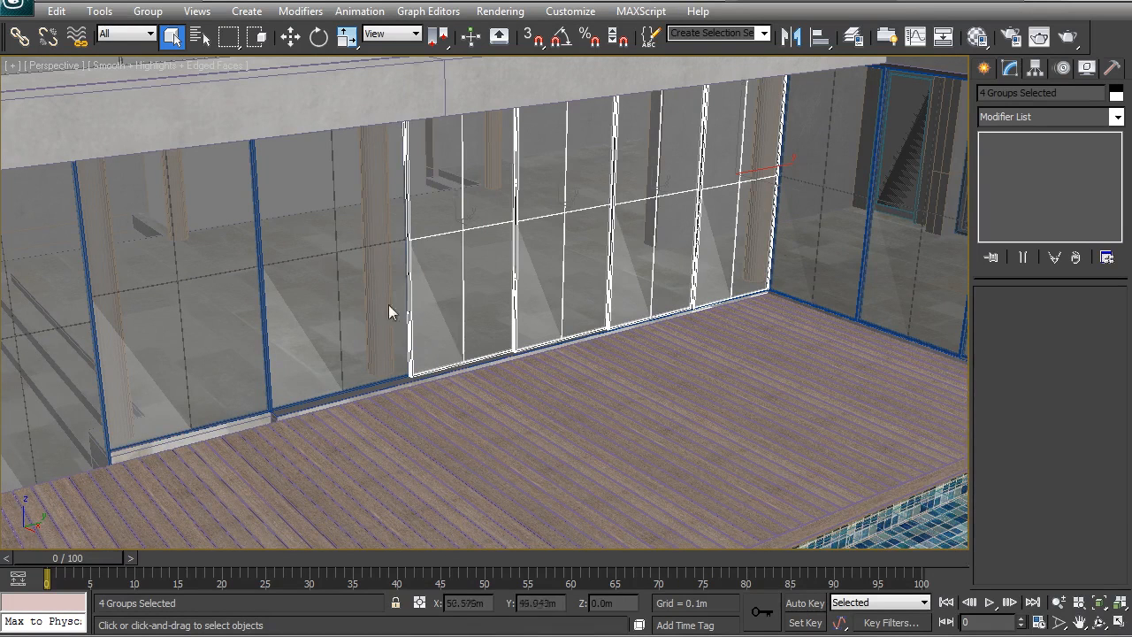
# Step: Turn on Set Key mode and set a key at frame 5 for the four selected sliding glass panels
pyautogui.keyDown('alt'); pyautogui.moveTo(828, 436); pyautogui.dragTo(394, 330, button='middle'); pyautogui.keyUp('alt')
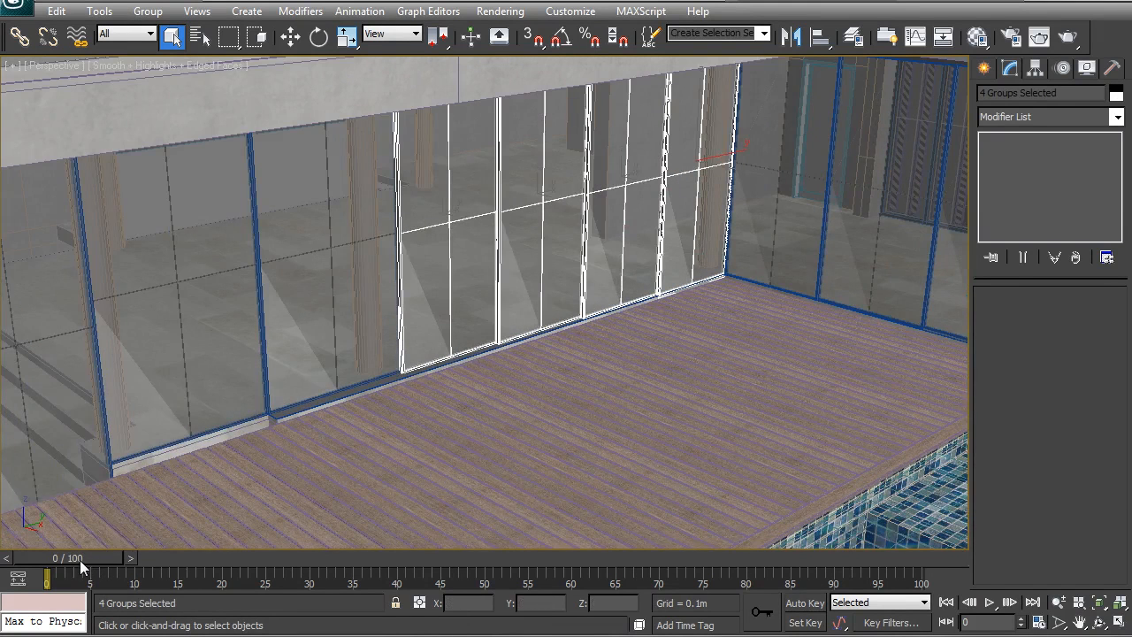
pyautogui.moveTo(90, 560); pyautogui.dragTo(129, 562)
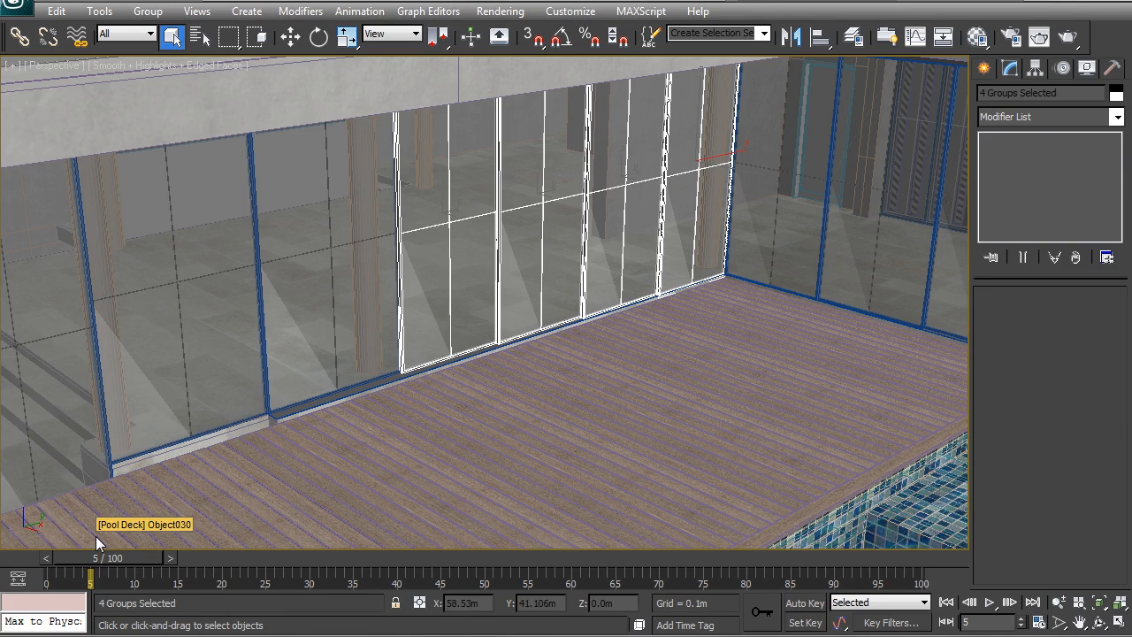
pyautogui.click(805, 622)
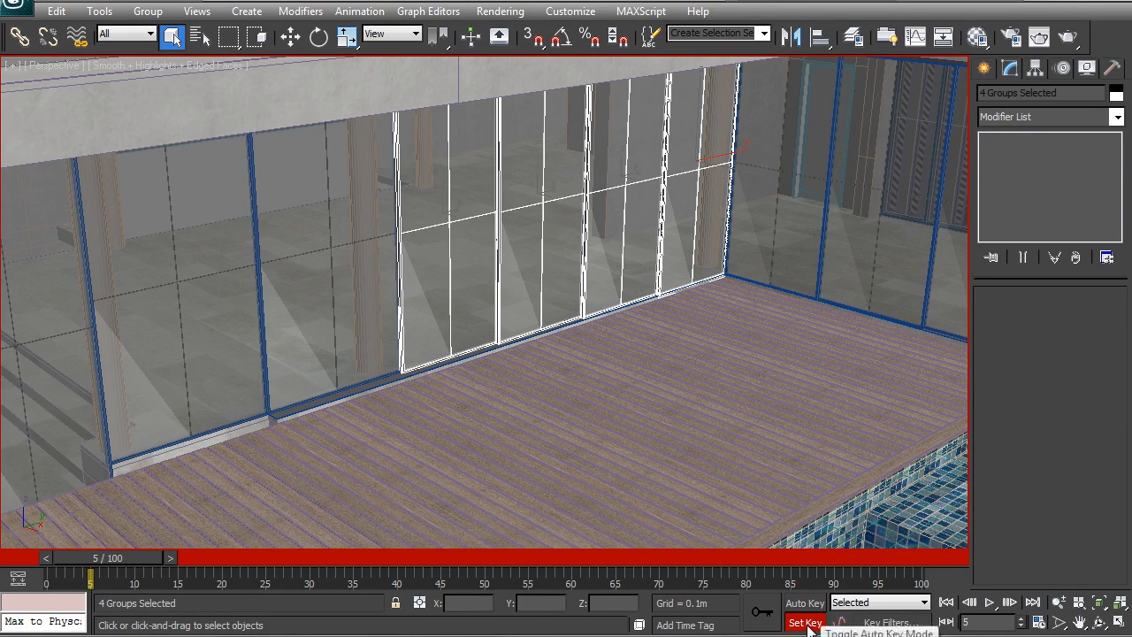
pyautogui.keyDown('alt'); pyautogui.moveTo(542, 341); pyautogui.dragTo(579, 332, button='middle'); pyautogui.keyUp('alt')
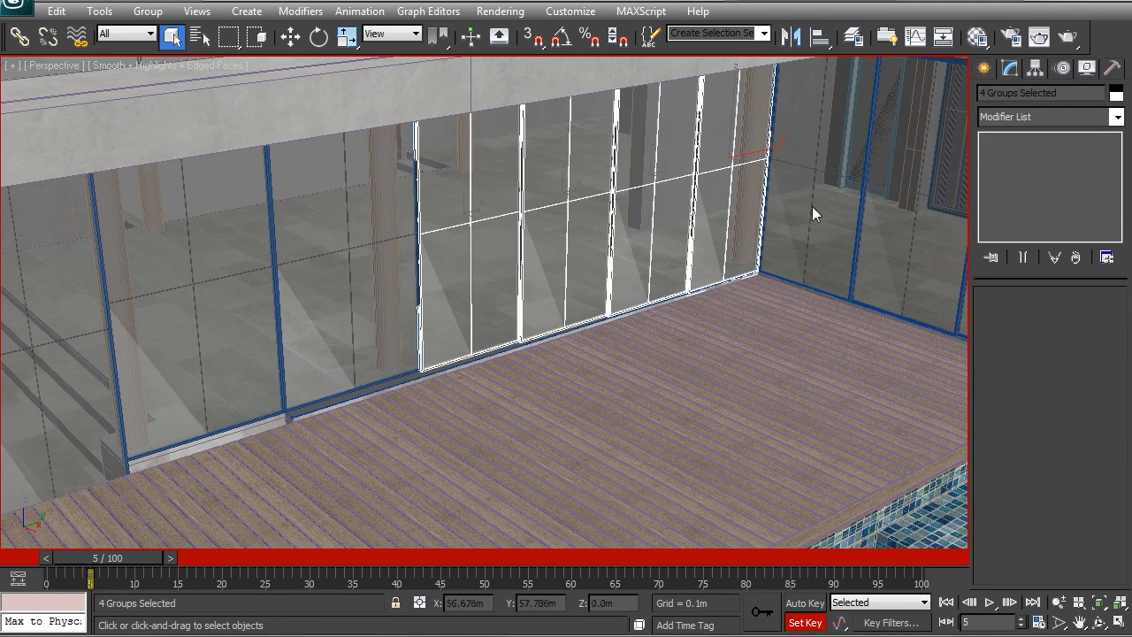
pyautogui.keyDown('alt'); pyautogui.moveTo(634, 255); pyautogui.dragTo(541, 314, button='middle'); pyautogui.keyUp('alt')
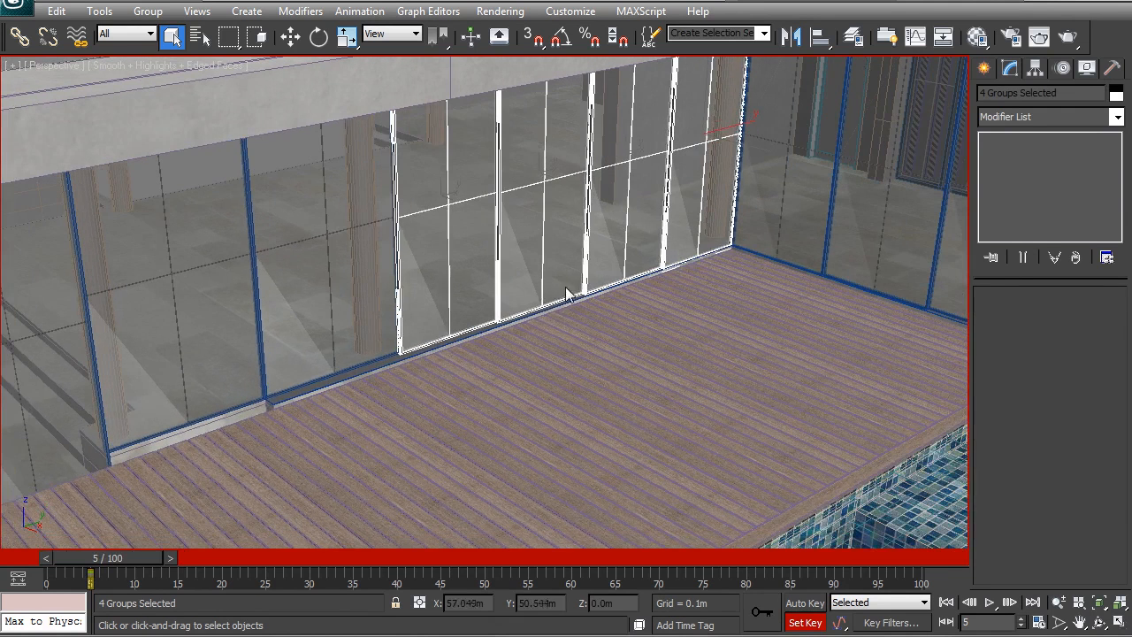
pyautogui.press('w')
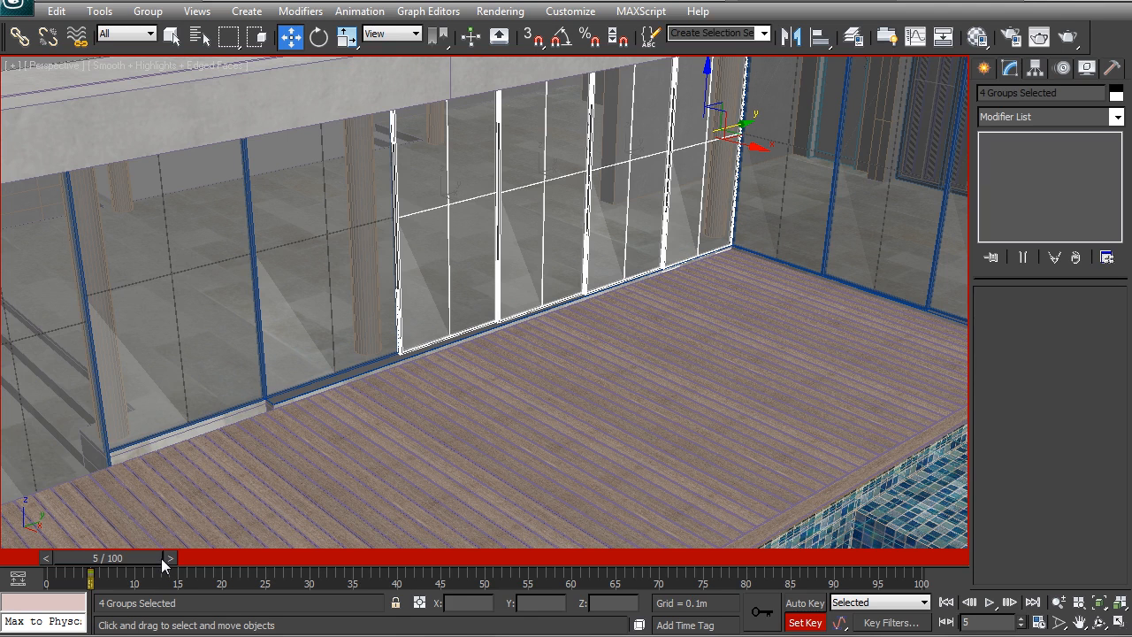
# Step: At frame 20, slide the four glass panels along Y, stack them over the neighbouring fixed panel, and set a key
pyautogui.moveTo(131, 565); pyautogui.dragTo(255, 557)
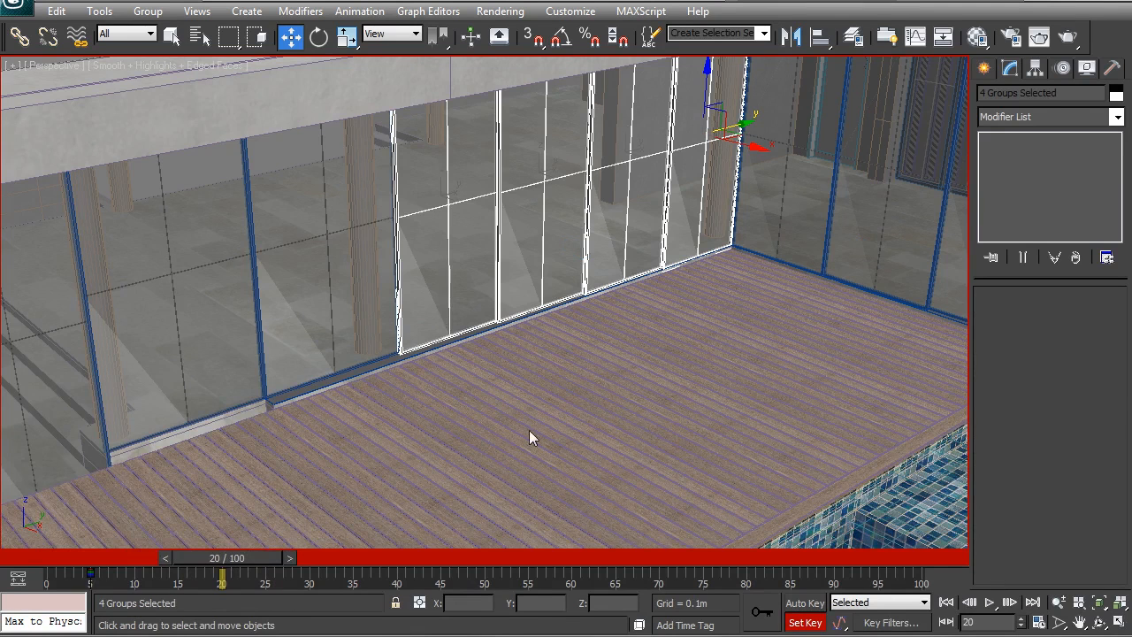
pyautogui.moveTo(743, 135); pyautogui.dragTo(305, 256)
pyautogui.keyDown('alt'); pyautogui.click(375, 300); pyautogui.keyUp('alt')
pyautogui.keyDown('alt'); pyautogui.click(413, 278); pyautogui.keyUp('alt')
pyautogui.keyDown('alt'); pyautogui.click(407, 228); pyautogui.keyUp('alt')
pyautogui.keyDown('ctrl'); pyautogui.click(311, 267); pyautogui.keyUp('ctrl')
pyautogui.keyDown('ctrl'); pyautogui.click(305, 263); pyautogui.keyUp('ctrl')
pyautogui.keyDown('ctrl'); pyautogui.click(295, 259); pyautogui.keyUp('ctrl')
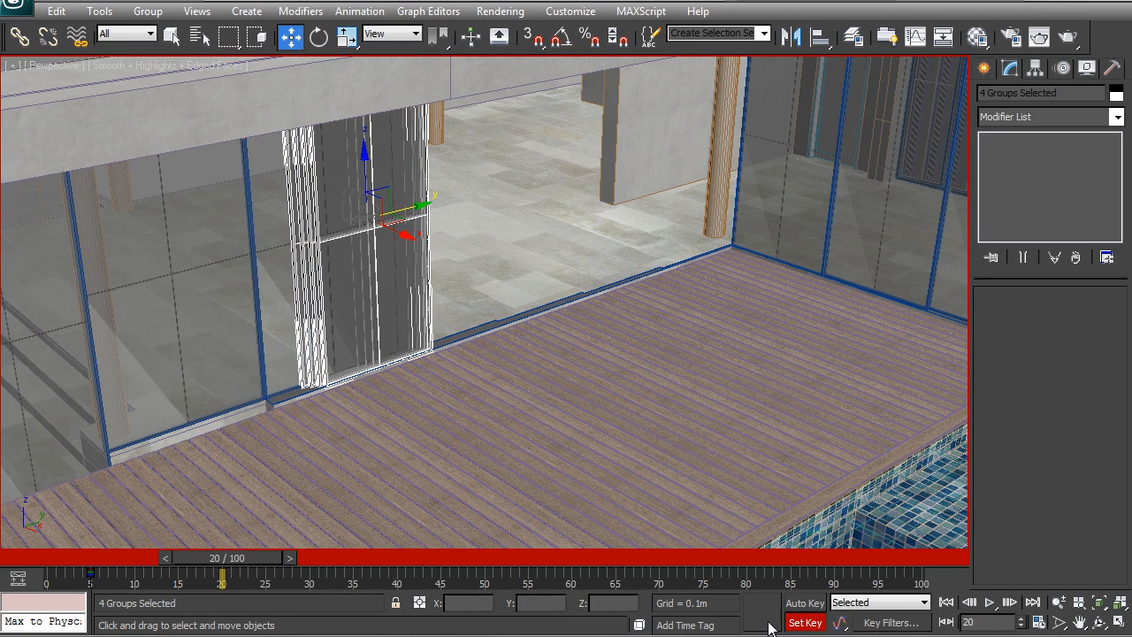
# Step: Turn off Set Key mode, deselect the panels and scrub back to frame 7 to preview the opening motion
pyautogui.click(804, 623)
pyautogui.moveTo(469, 309); pyautogui.dragTo(509, 311, button='middle')
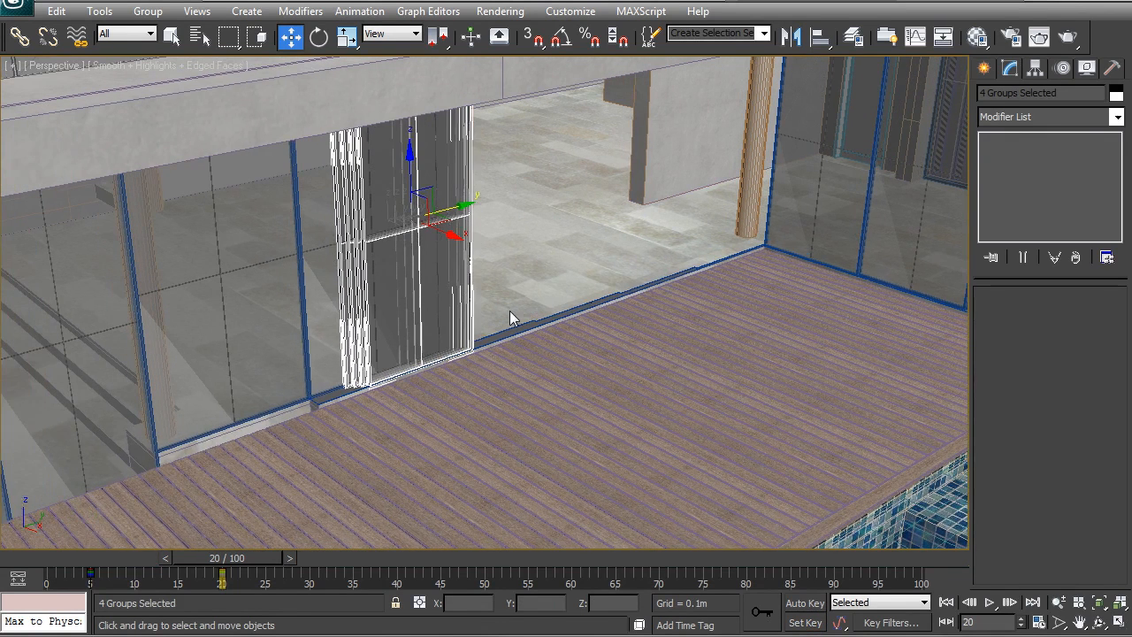
pyautogui.click(510, 311)
pyautogui.moveTo(263, 558); pyautogui.dragTo(169, 595)
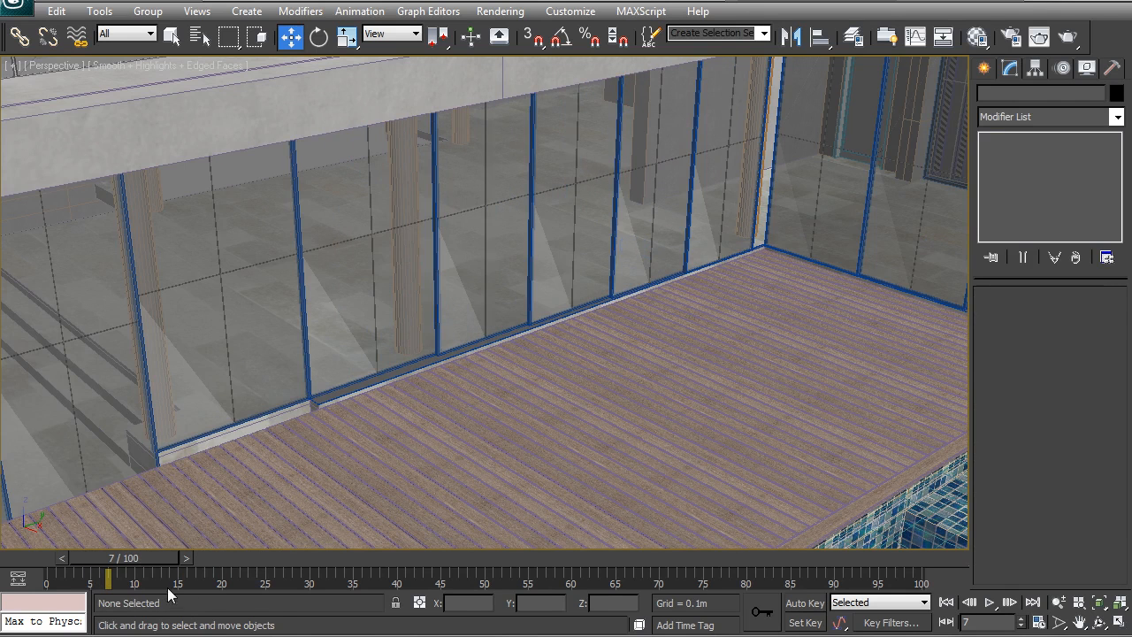
# Step: Reselect the four sliding panels, return to frame 5 and delete their key at frame 20
pyautogui.click(502, 270)
pyautogui.keyDown('ctrl'); pyautogui.click(581, 271); pyautogui.keyUp('ctrl')
pyautogui.keyDown('ctrl'); pyautogui.click(683, 236); pyautogui.keyUp('ctrl')
pyautogui.keyDown('ctrl'); pyautogui.click(718, 228); pyautogui.keyUp('ctrl')
pyautogui.moveTo(143, 557); pyautogui.dragTo(125, 563)
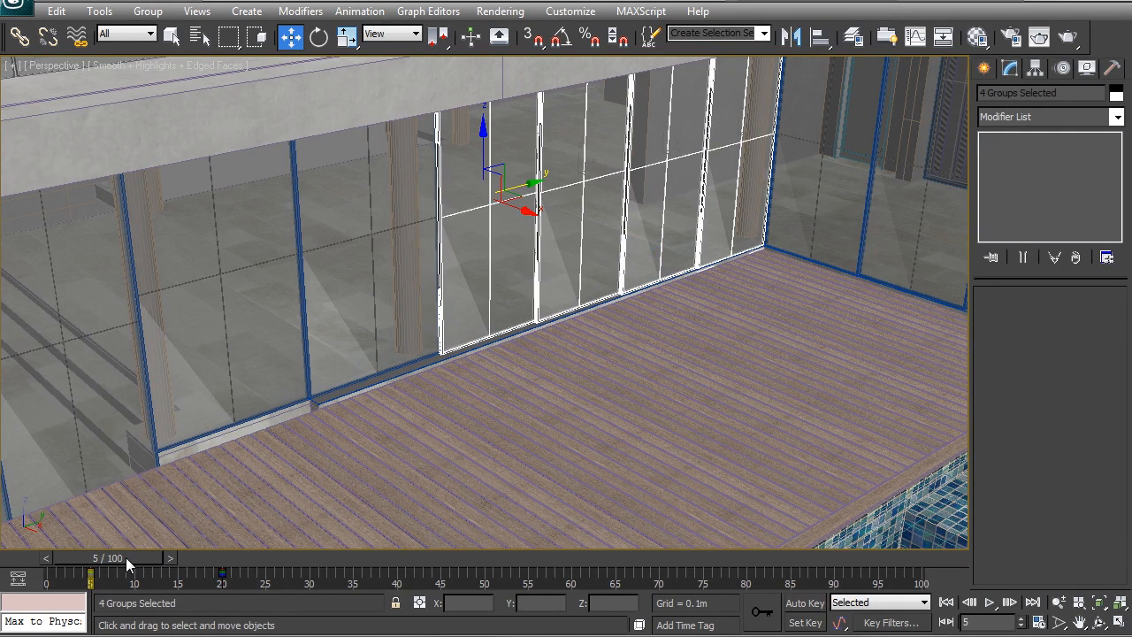
pyautogui.moveTo(237, 571); pyautogui.dragTo(193, 584)
pyautogui.press('Delete')
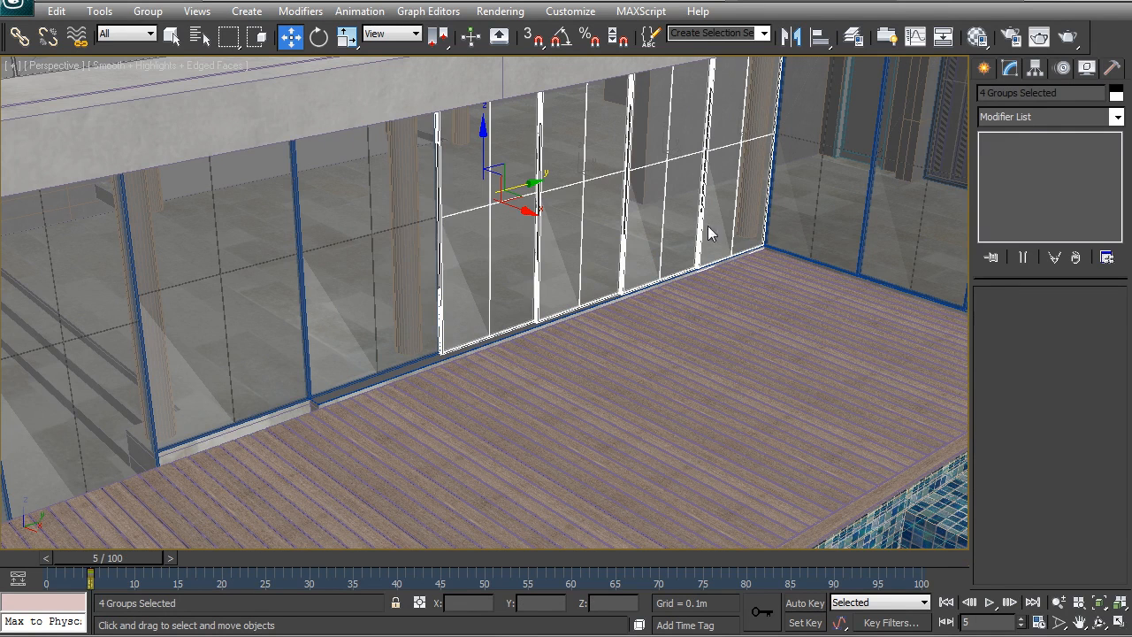
# Step: Go to frame 10 and select only the sliding panel nearest the corner of the deck
pyautogui.moveTo(118, 565); pyautogui.dragTo(160, 558)
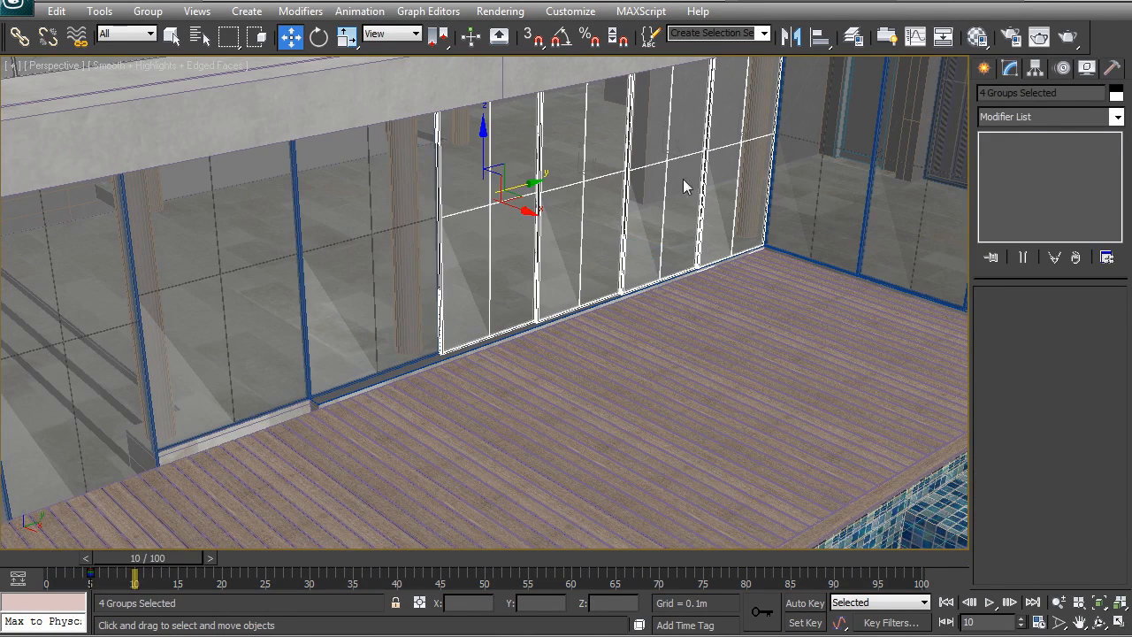
pyautogui.click(739, 191)
pyautogui.keyDown('ctrl'); pyautogui.click(682, 197); pyautogui.keyUp('ctrl')
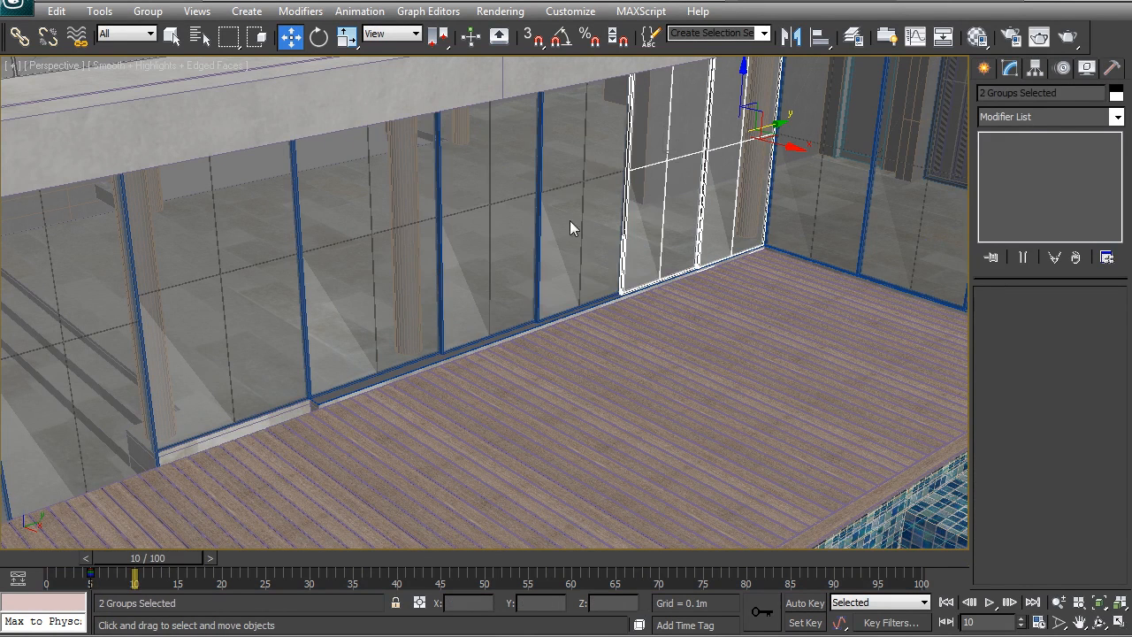
pyautogui.keyDown('ctrl'); pyautogui.click(575, 227); pyautogui.keyUp('ctrl')
pyautogui.keyDown('ctrl'); pyautogui.click(494, 217); pyautogui.keyUp('ctrl')
pyautogui.click(753, 147)
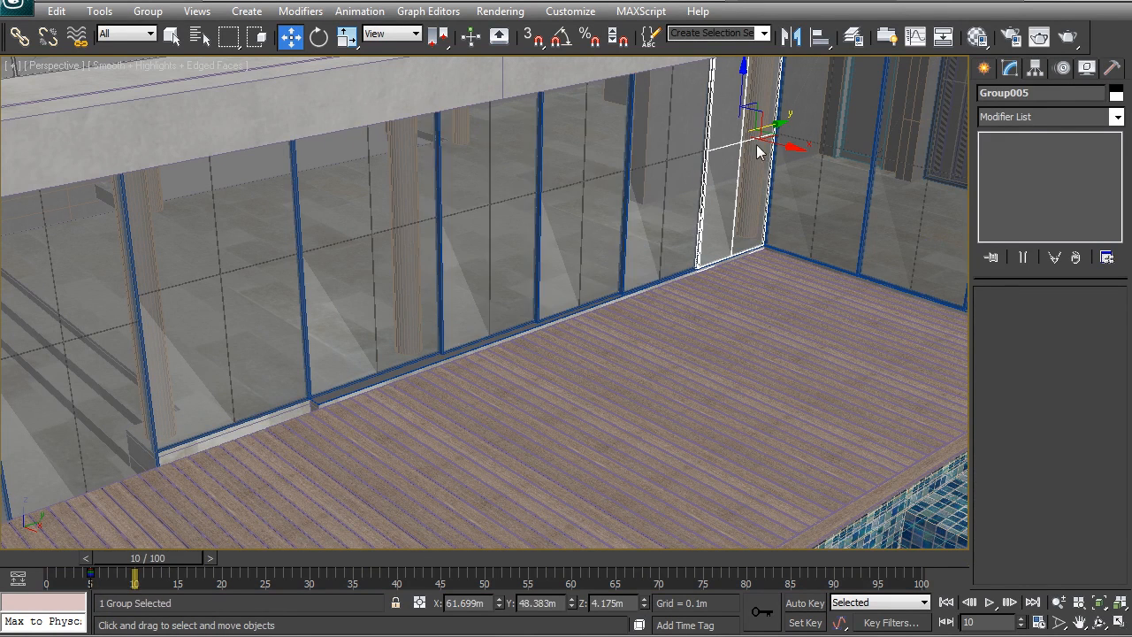
pyautogui.moveTo(761, 139); pyautogui.dragTo(708, 142)
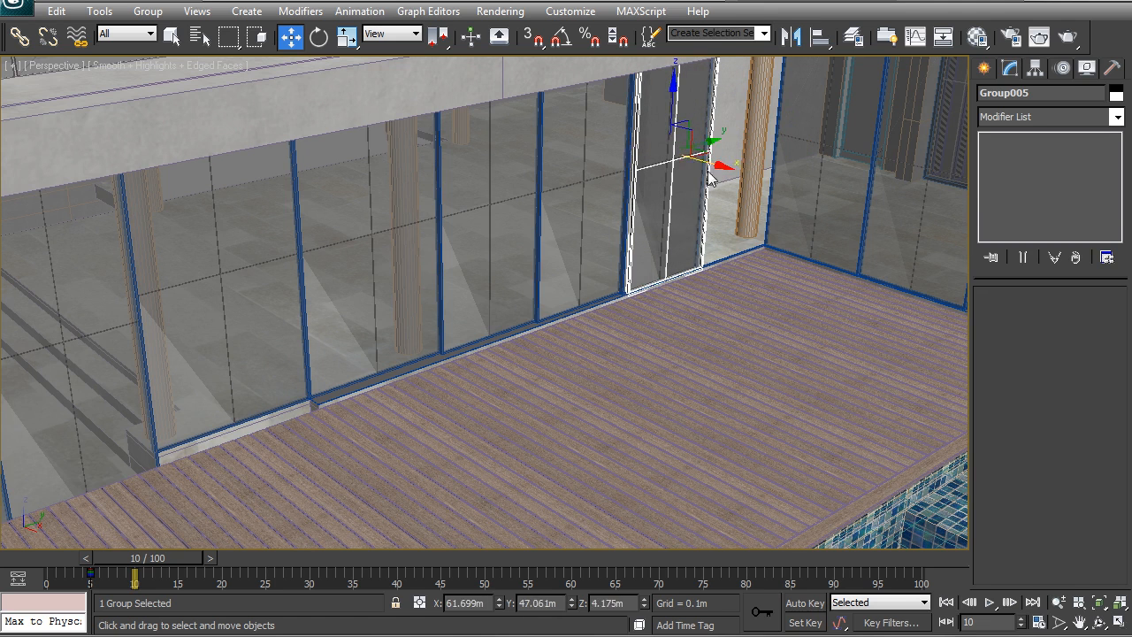
pyautogui.keyDown('ctrl'); pyautogui.click(630, 201); pyautogui.keyUp('ctrl')
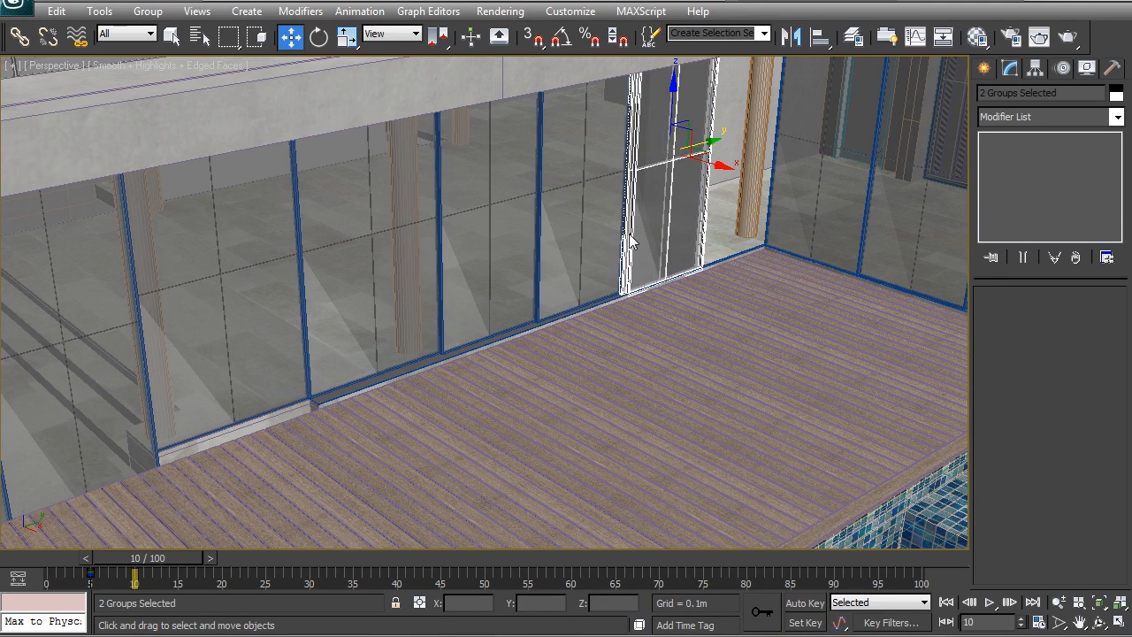
pyautogui.hotkey('ctrl', 'z')
pyautogui.hotkey('ctrl', 'z')
# Step: In Set Key mode at frame 10, slide the corner panel to Y 47.08 m over its neighbour and key both panels
pyautogui.click(806, 623)
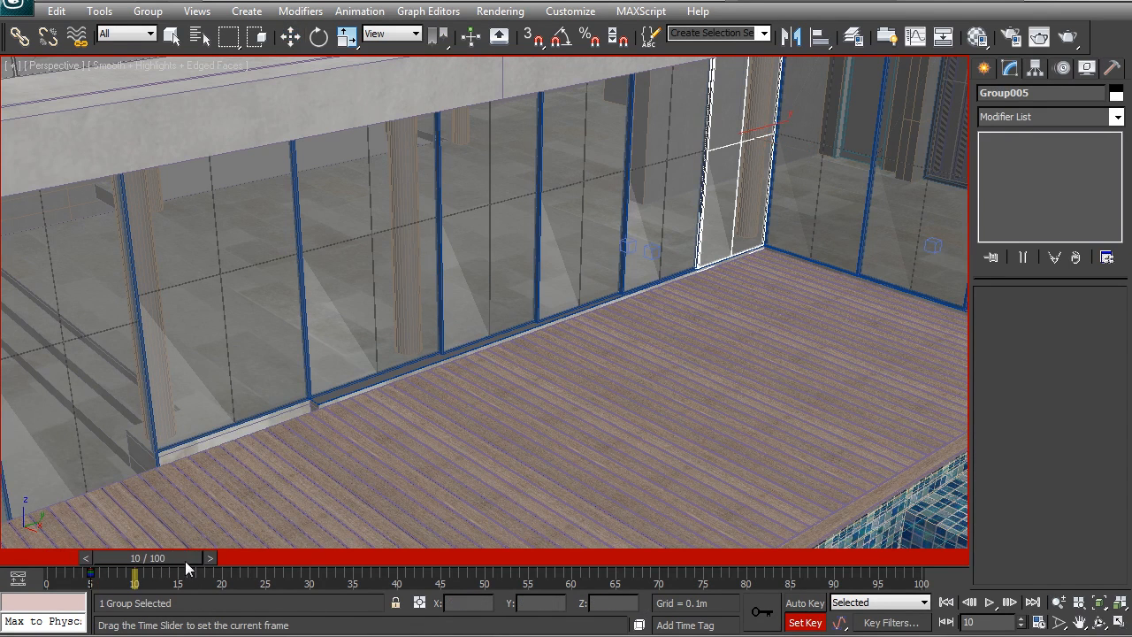
pyautogui.moveTo(780, 126); pyautogui.dragTo(704, 146)
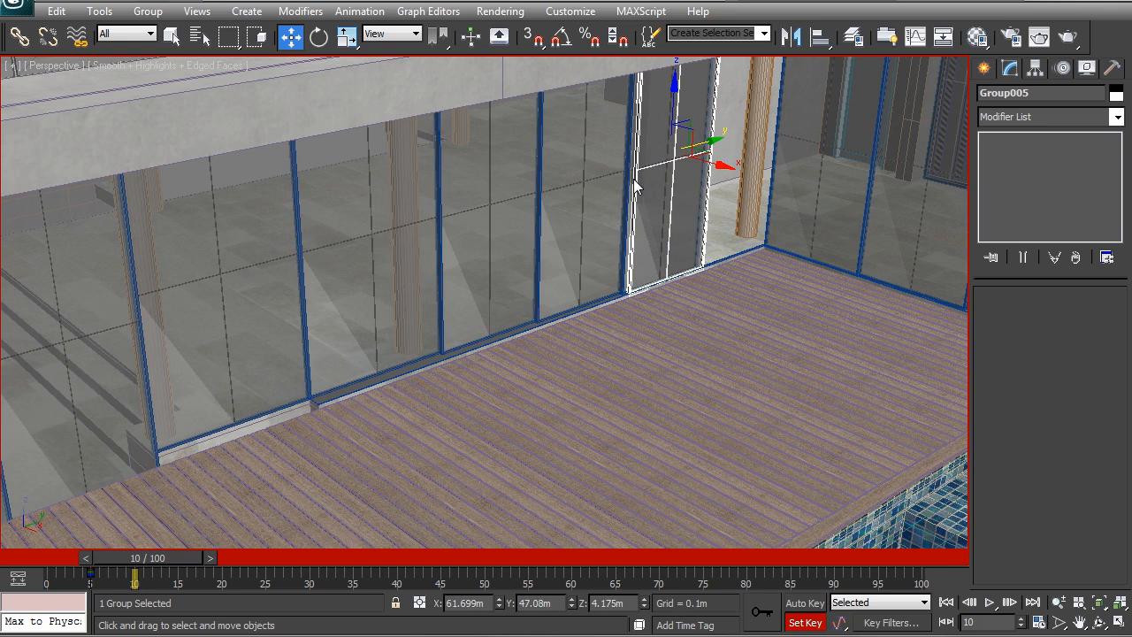
pyautogui.keyDown('ctrl'); pyautogui.click(632, 178); pyautogui.keyUp('ctrl')
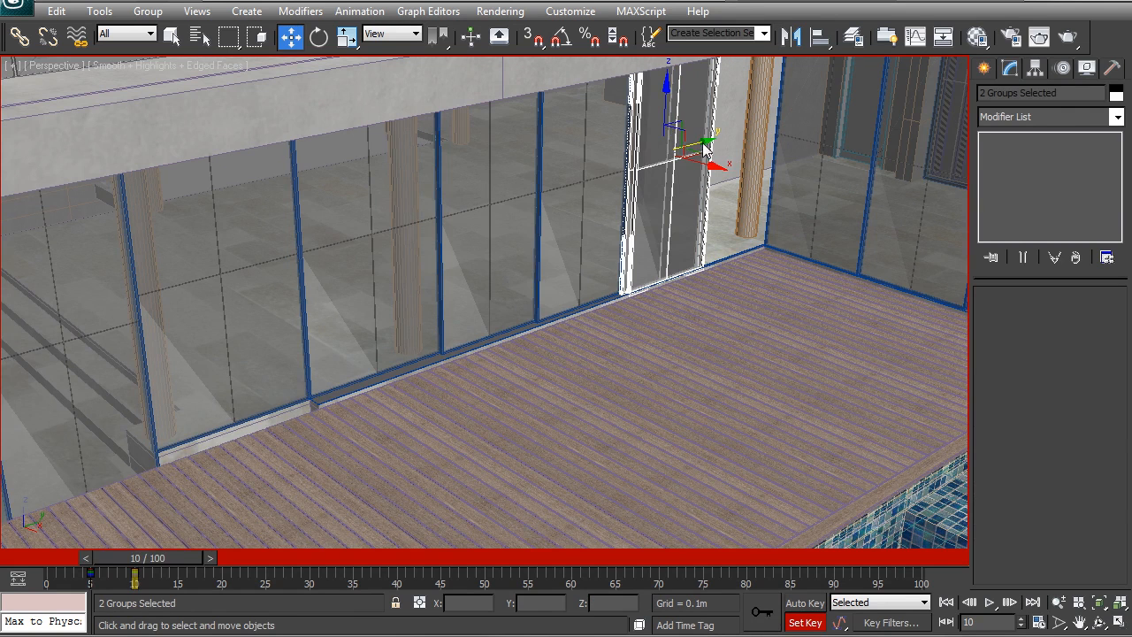
# Step: At frame 15, slide the two stacked panels -1.316 m along Y over the third panel and key all three
pyautogui.moveTo(157, 557); pyautogui.dragTo(199, 558)
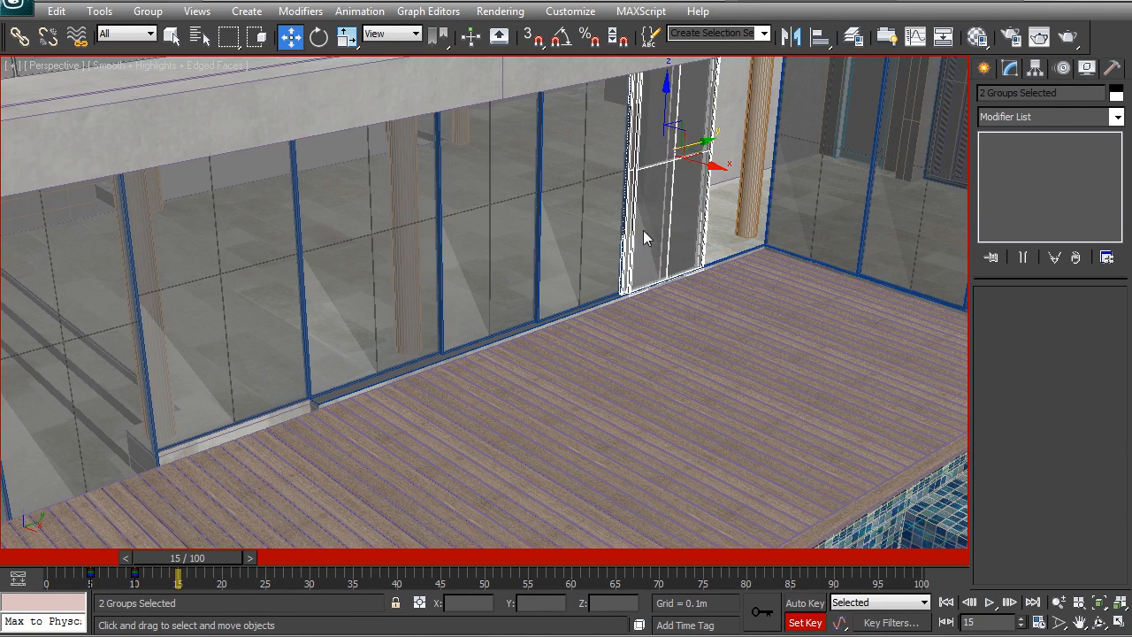
pyautogui.moveTo(710, 144); pyautogui.dragTo(635, 162)
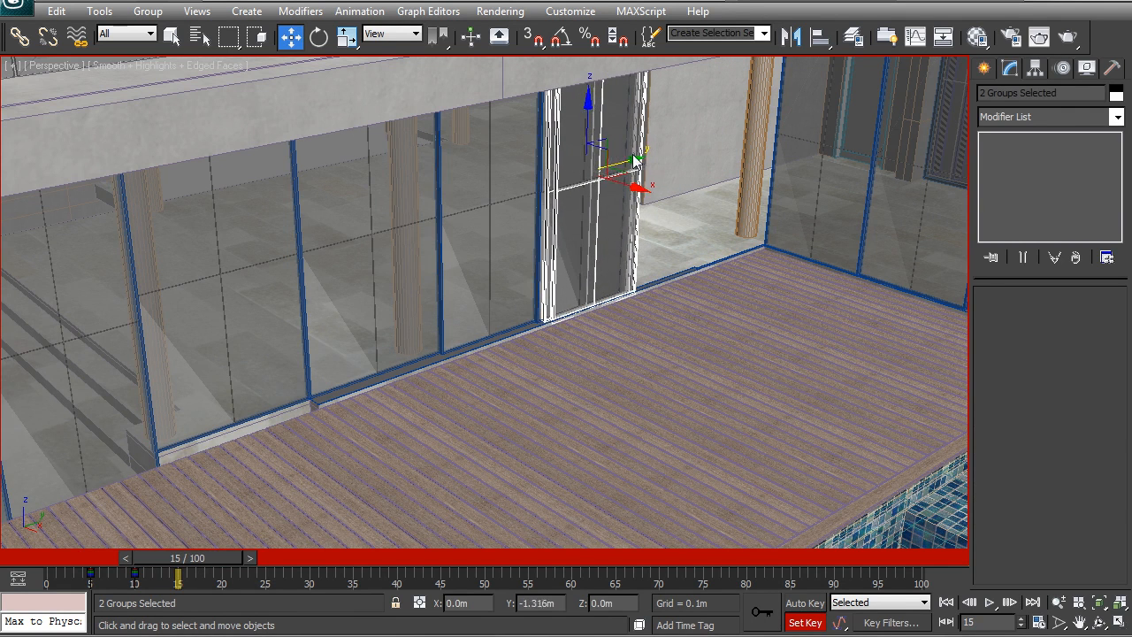
pyautogui.keyDown('ctrl'); pyautogui.click(544, 197); pyautogui.keyUp('ctrl')
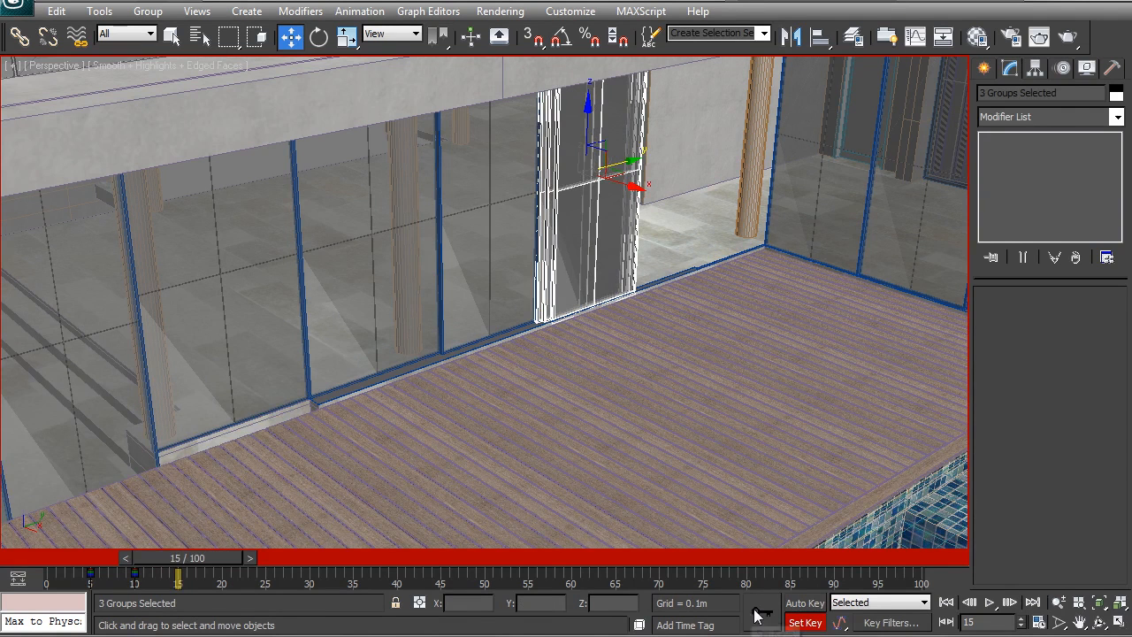
# Step: At frame 20, slide the three stacked panels along Y over the fourth, add it to the selection, and key all four
pyautogui.moveTo(206, 559); pyautogui.dragTo(255, 567)
pyautogui.press('w')
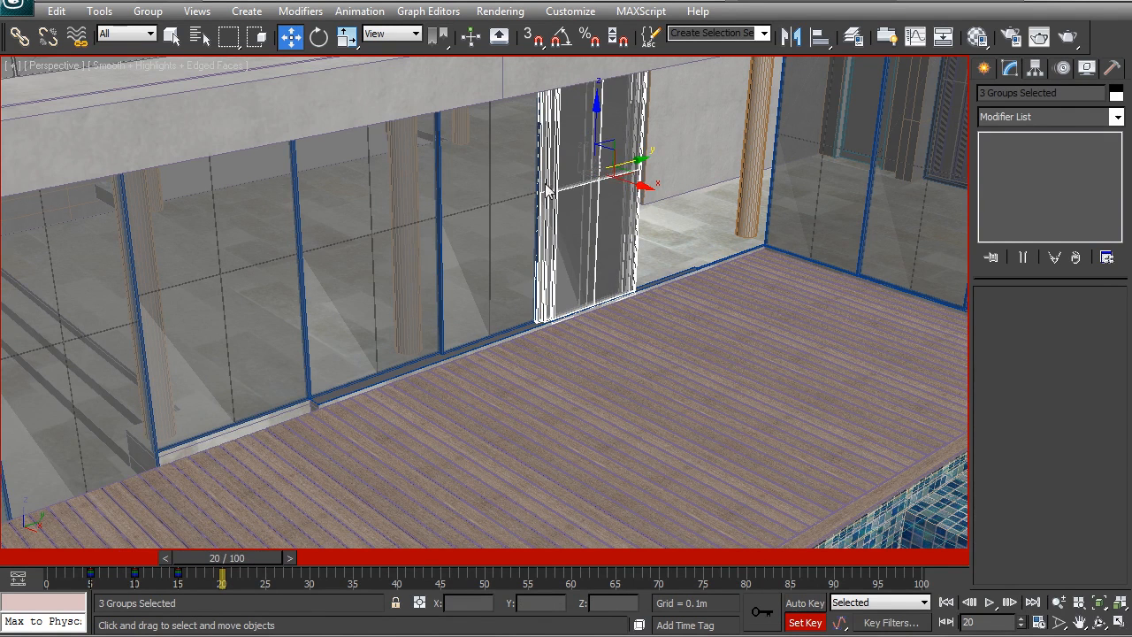
pyautogui.moveTo(634, 172); pyautogui.dragTo(546, 217)
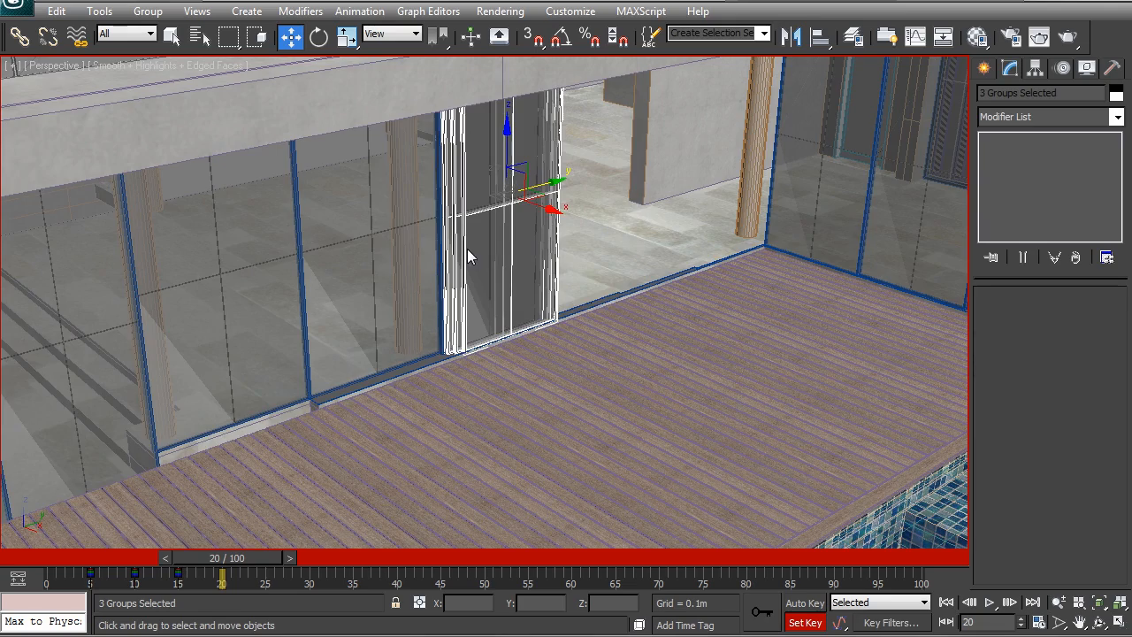
pyautogui.press('z')
pyautogui.keyDown('alt'); pyautogui.moveTo(468, 257); pyautogui.dragTo(398, 287, button='middle'); pyautogui.keyUp('alt')
pyautogui.keyDown('ctrl'); pyautogui.click(431, 366); pyautogui.keyUp('ctrl')
pyautogui.keyDown('alt'); pyautogui.moveTo(431, 367); pyautogui.dragTo(640, 352, button='middle'); pyautogui.keyUp('alt')
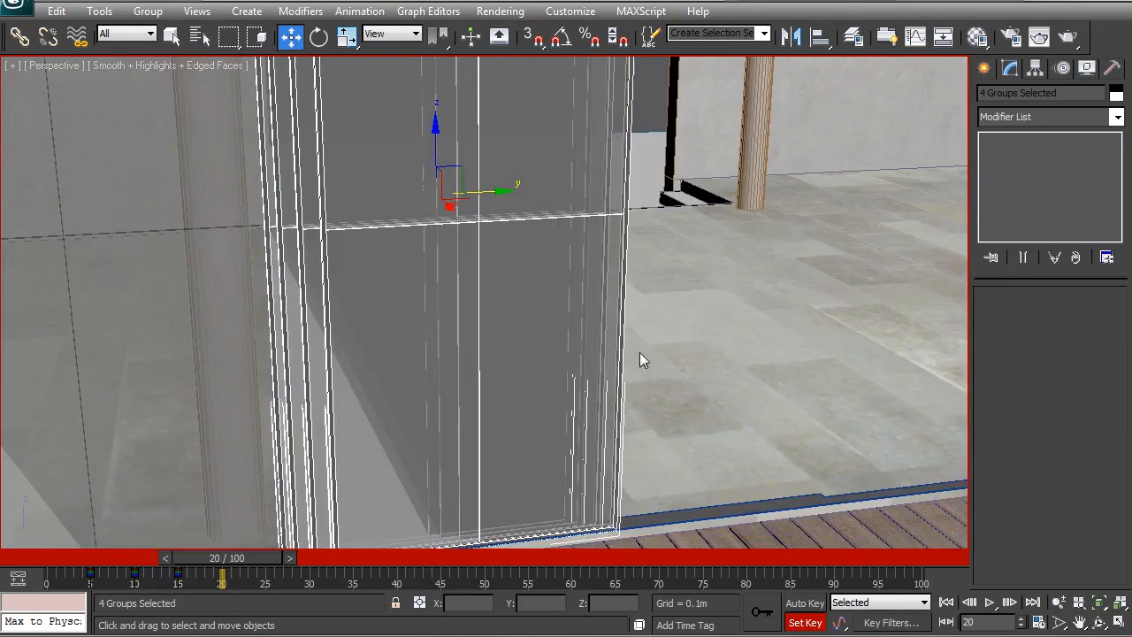
pyautogui.click(766, 612)
# Step: Turn off Set Key mode, clear the selection and scrub between frames 4 and 20 to preview the staggered panel opening
pyautogui.scroll(-5, 508, 298)
pyautogui.keyDown('alt'); pyautogui.moveTo(509, 298); pyautogui.dragTo(525, 343, button='middle'); pyautogui.keyUp('alt')
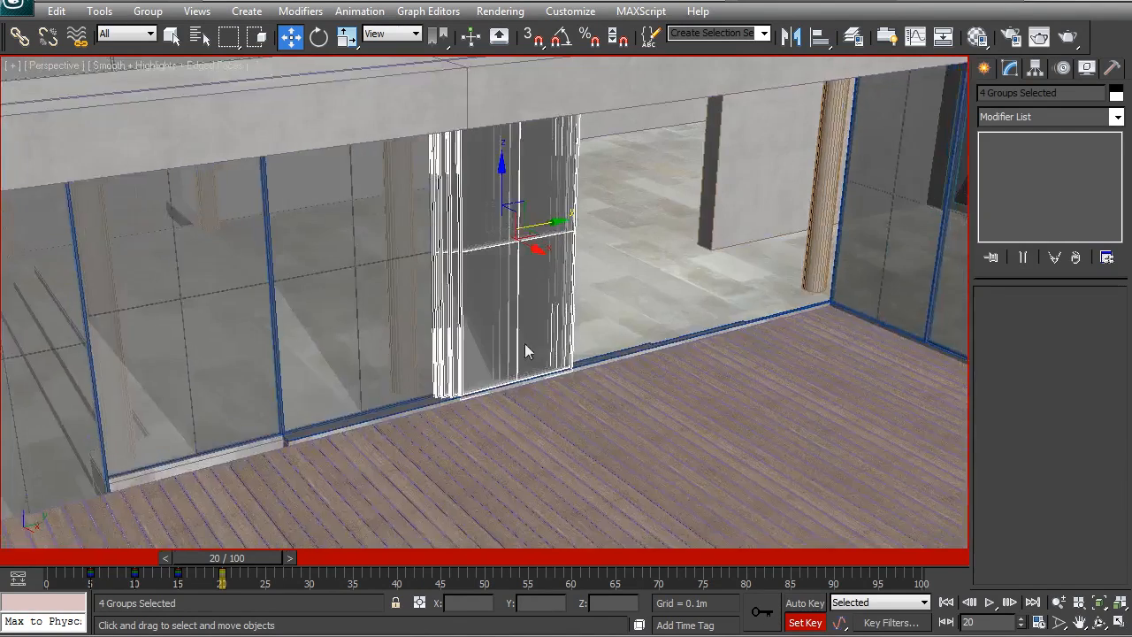
pyautogui.scroll(3, 526, 354)
pyautogui.click(803, 623)
pyautogui.moveTo(249, 560); pyautogui.dragTo(122, 569)
pyautogui.moveTo(575, 347); pyautogui.dragTo(460, 373, button='middle')
pyautogui.scroll(-3, 513, 345)
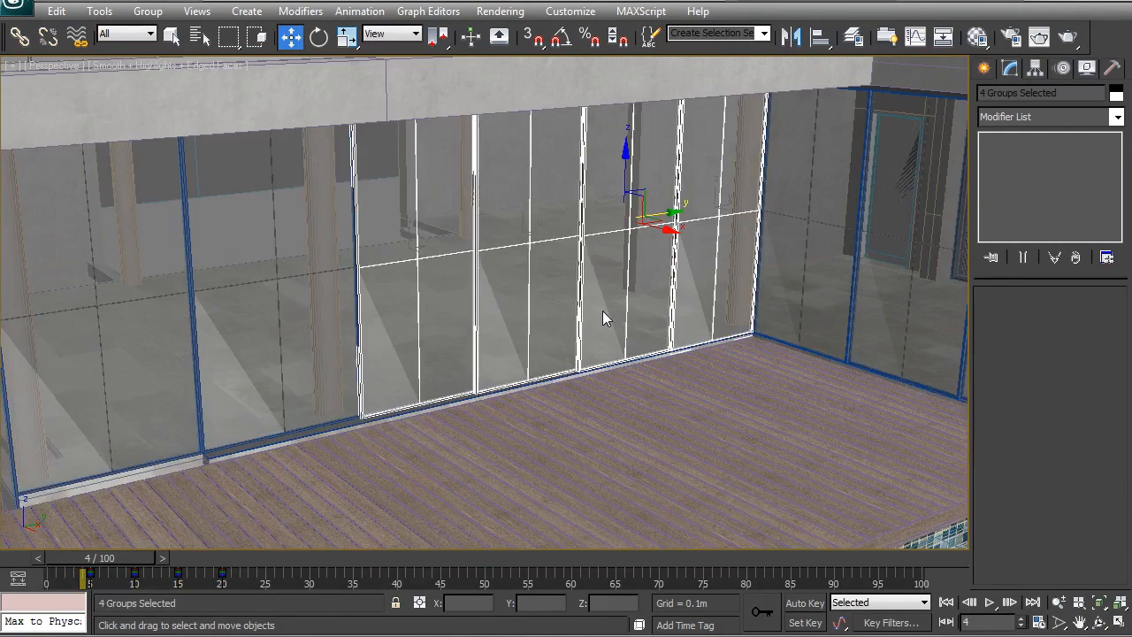
pyautogui.hotkey('ctrl', 'd')
pyautogui.moveTo(602, 312); pyautogui.dragTo(582, 338, button='middle')
pyautogui.moveTo(134, 559); pyautogui.dragTo(270, 582)
# Step: Select the double pivot door at the building's entrance and go back to frame 5
pyautogui.moveTo(504, 400); pyautogui.dragTo(529, 424, button='middle')
pyautogui.scroll(-6, 435, 383)
pyautogui.keyDown('alt'); pyautogui.moveTo(435, 382); pyautogui.dragTo(417, 402, button='middle'); pyautogui.keyUp('alt')
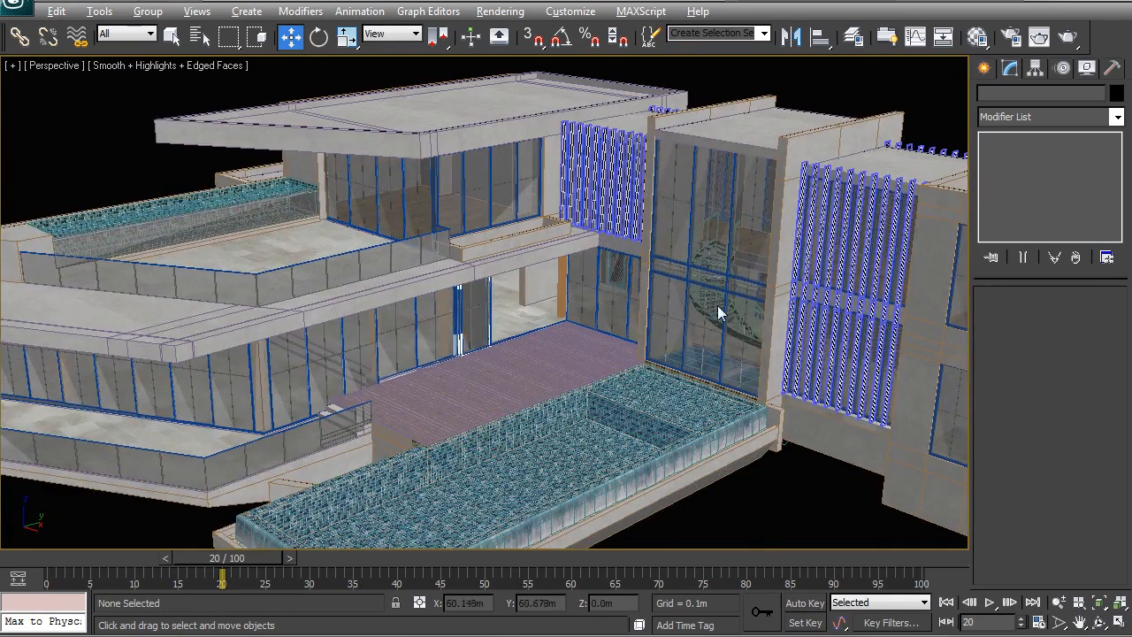
pyautogui.scroll(2, 665, 305)
pyautogui.scroll(4, 691, 324)
pyautogui.scroll(-5, 605, 306)
pyautogui.keyDown('alt'); pyautogui.moveTo(604, 307); pyautogui.dragTo(453, 350, button='middle'); pyautogui.keyUp('alt')
pyautogui.scroll(4, 380, 437)
pyautogui.moveTo(371, 447); pyautogui.dragTo(549, 272, button='middle')
pyautogui.click(556, 107)
pyautogui.press('z')
pyautogui.moveTo(245, 563); pyautogui.dragTo(132, 561)
pyautogui.press('w')
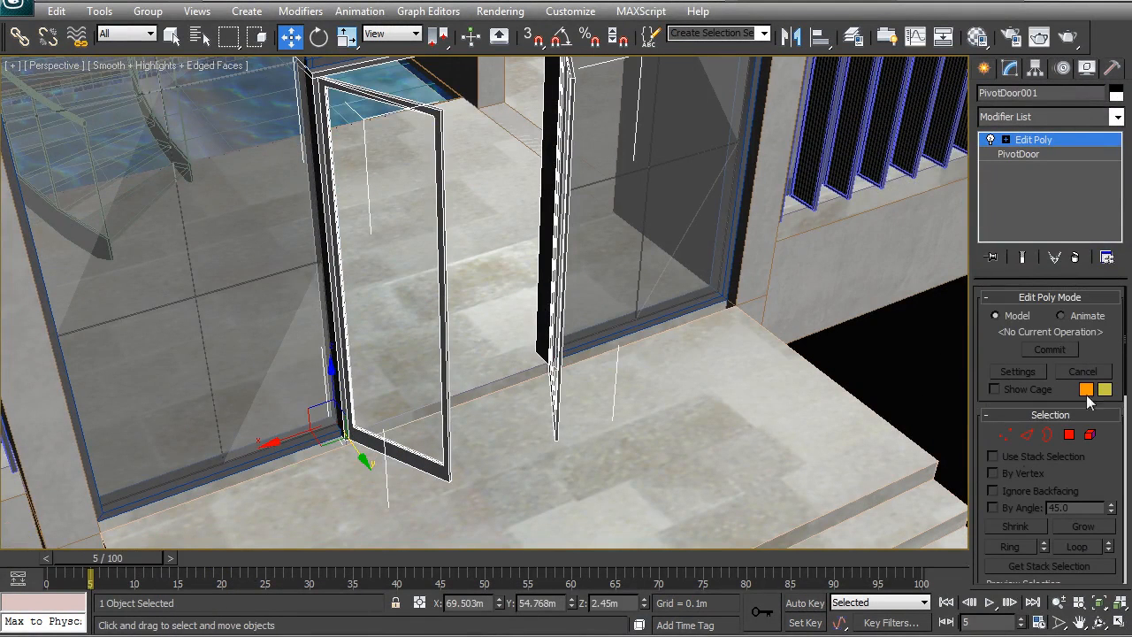
# Step: Close the double door by setting its base PivotDoor Open value to 0 degrees, and key it at frame 5 in Set Key mode
pyautogui.click(1029, 158)
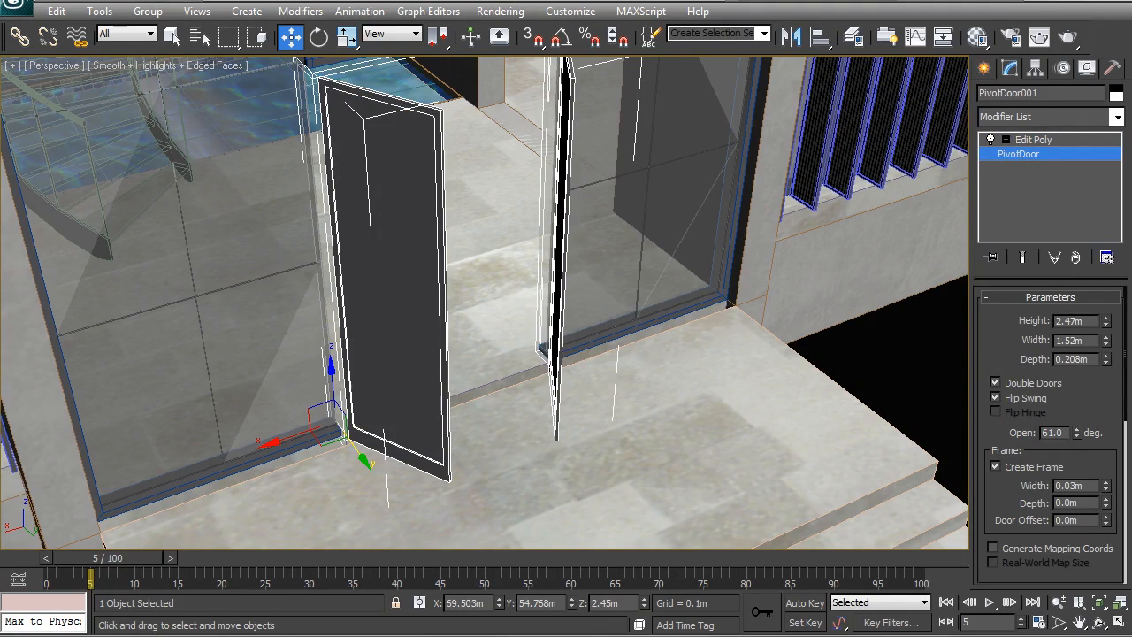
pyautogui.moveTo(1075, 438); pyautogui.dragTo(1042, 557)
pyautogui.moveTo(478, 417); pyautogui.dragTo(493, 398, button='middle')
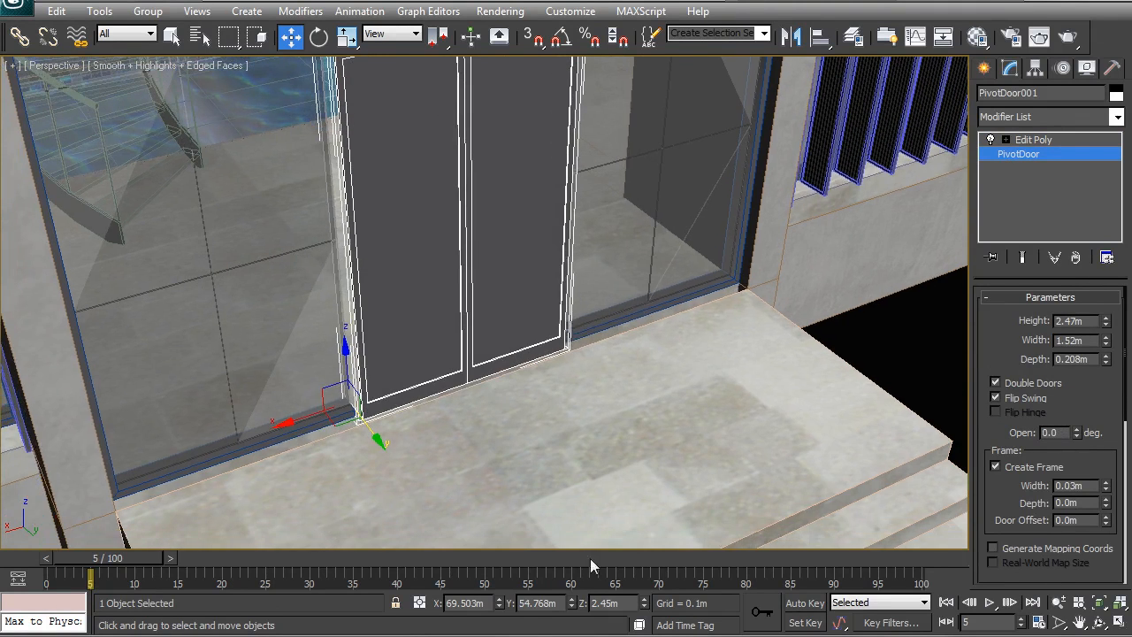
pyautogui.moveTo(552, 295); pyautogui.dragTo(558, 425, button='middle')
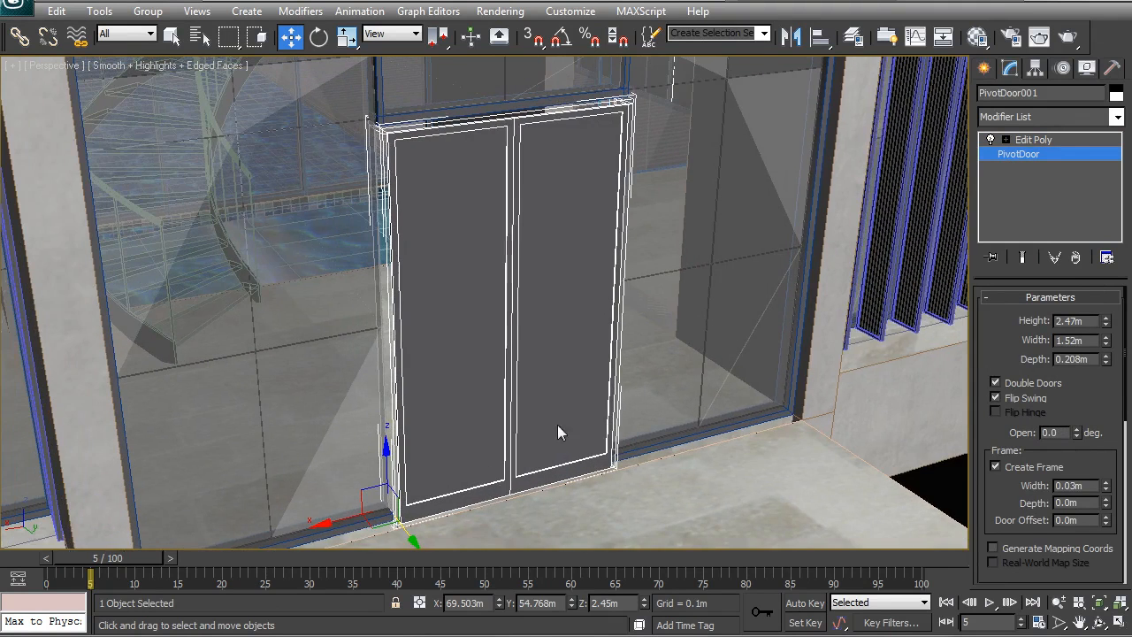
pyautogui.click(796, 624)
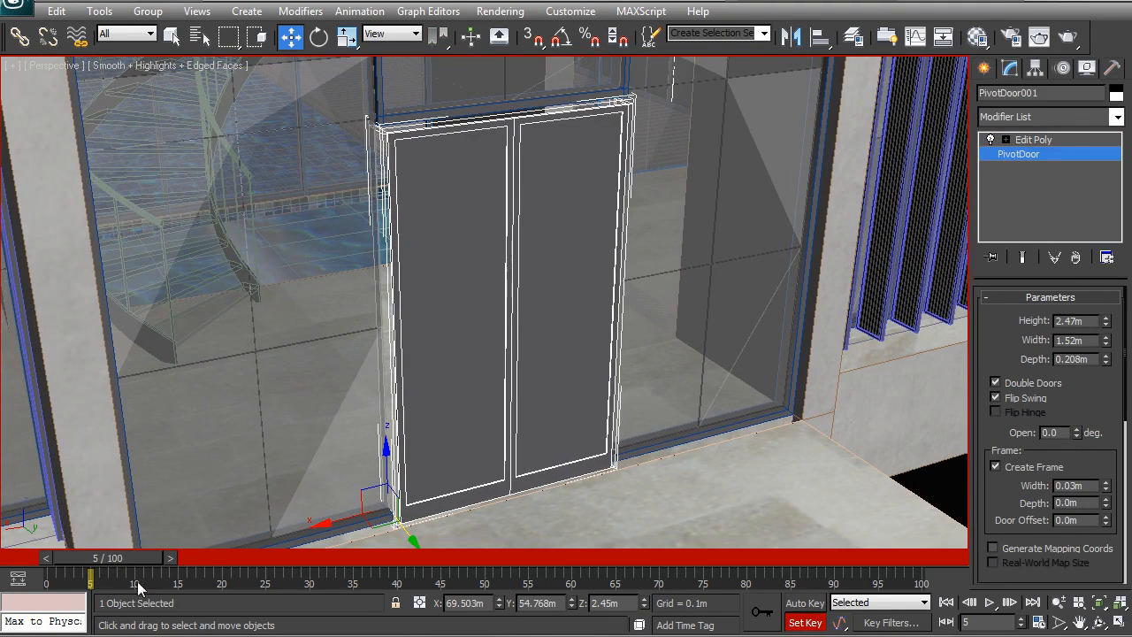
pyautogui.click(761, 612)
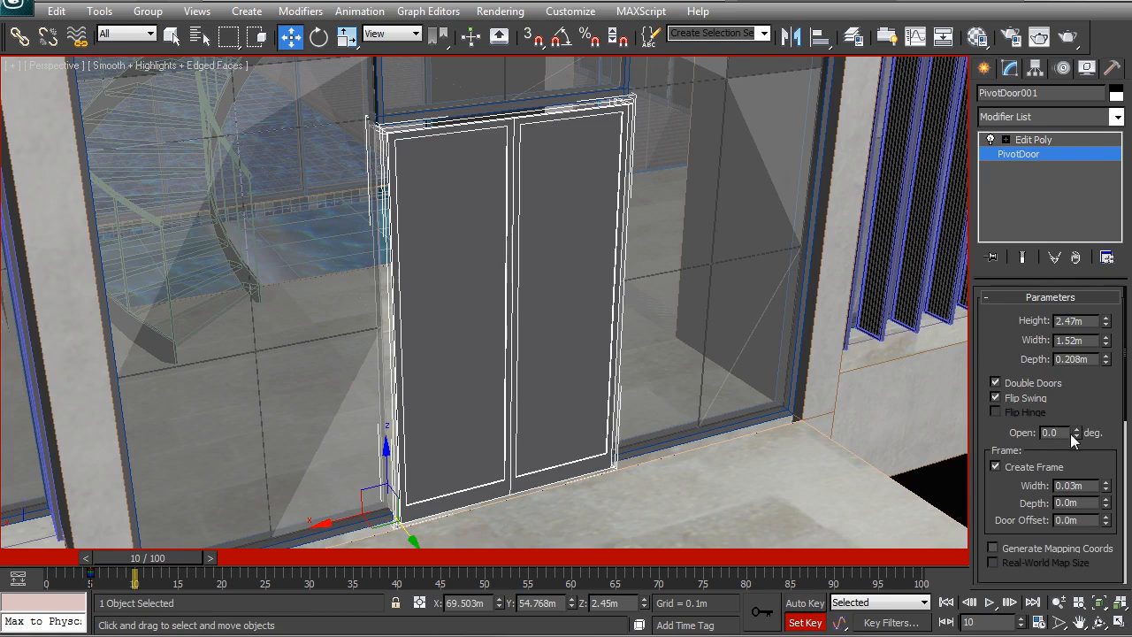
# Step: Try to open the double door to 121 degrees at frame 10 in Set Key mode, and return to frame 5
pyautogui.moveTo(1077, 434); pyautogui.dragTo(1051, 222)
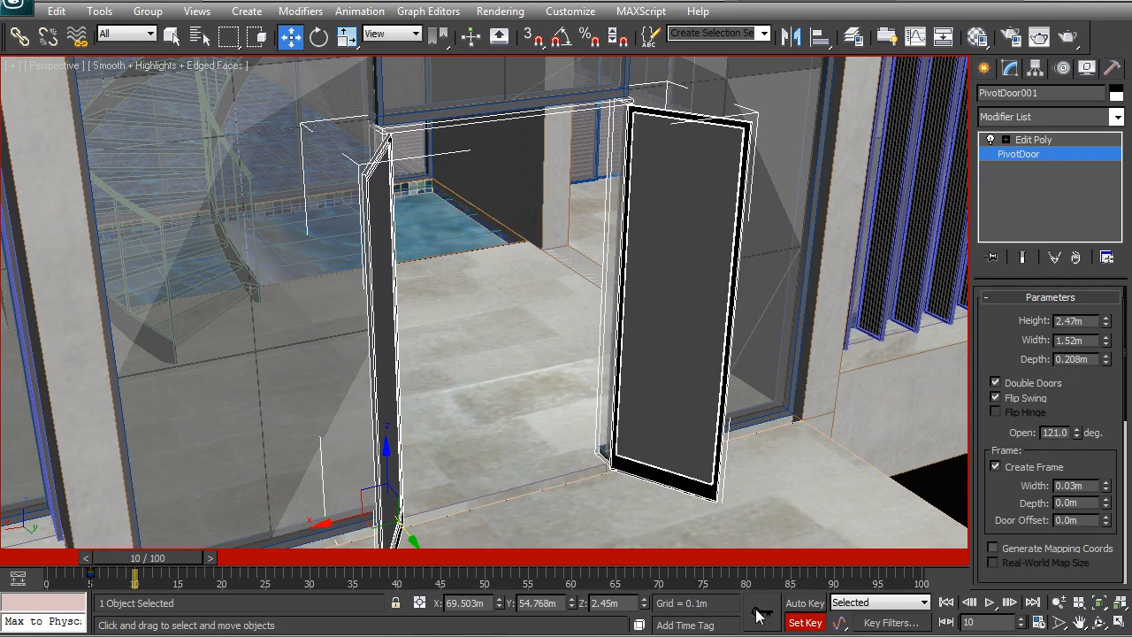
pyautogui.moveTo(202, 565); pyautogui.dragTo(154, 568)
pyautogui.press('w')
pyautogui.moveTo(81, 582); pyautogui.dragTo(82, 582)
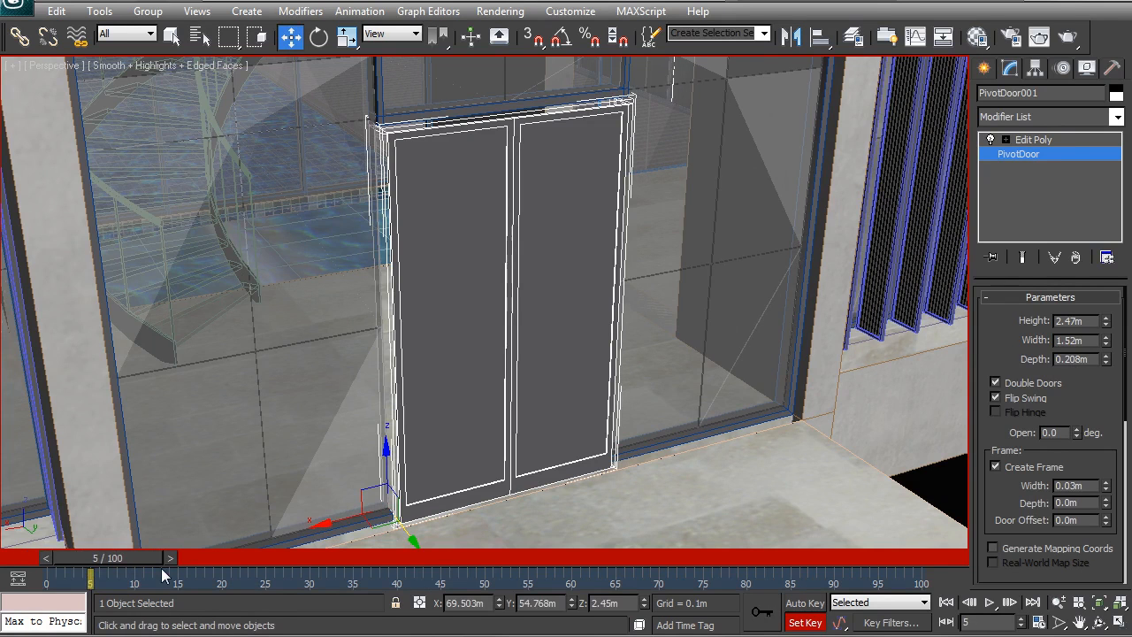
# Step: Switch to Auto Key mode and key the double door's closed Open value of 0 degrees at frame 5
pyautogui.press('n')
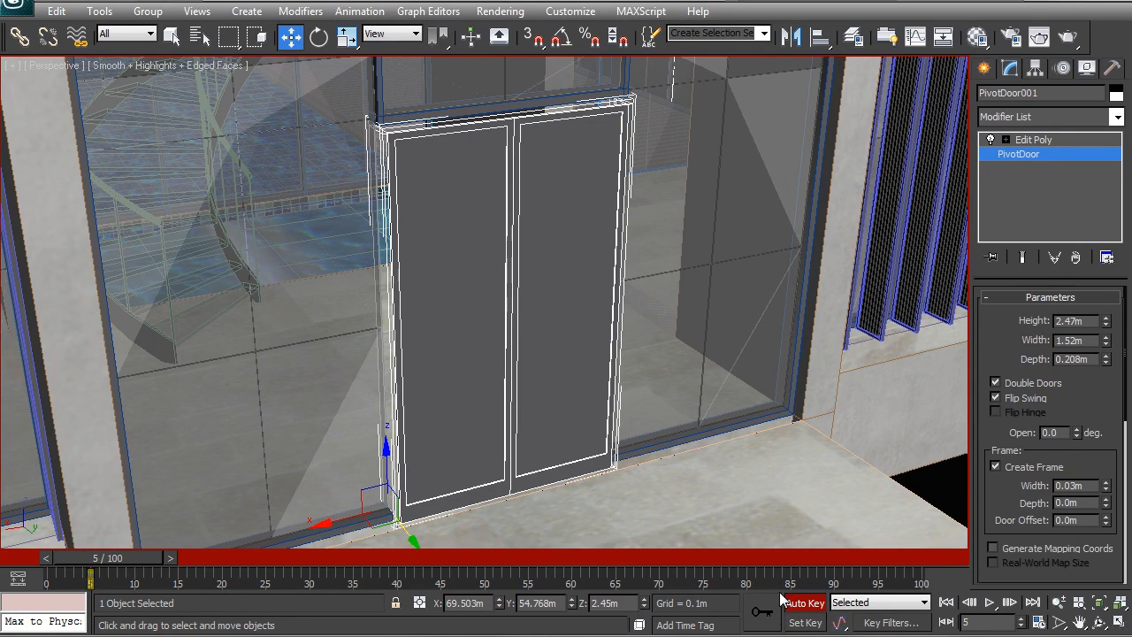
pyautogui.click(801, 605)
pyautogui.click(803, 605)
pyautogui.click(1078, 431)
pyautogui.click(1078, 436)
# Step: At frame 15, set the double door's Open value to 160 degrees so Auto Key records it
pyautogui.moveTo(136, 557); pyautogui.dragTo(213, 565)
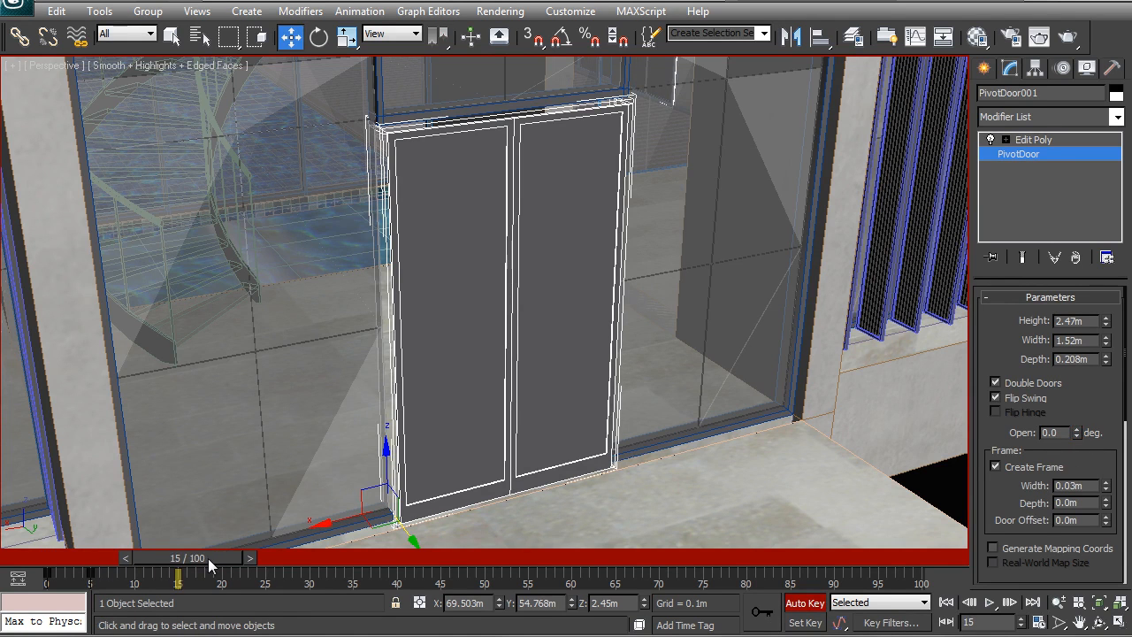
pyautogui.moveTo(1077, 431)
pyautogui.mouseDown()
pyautogui.moveTo(1073, 391)
pyautogui.moveTo(1069, 429)
pyautogui.mouseUp()
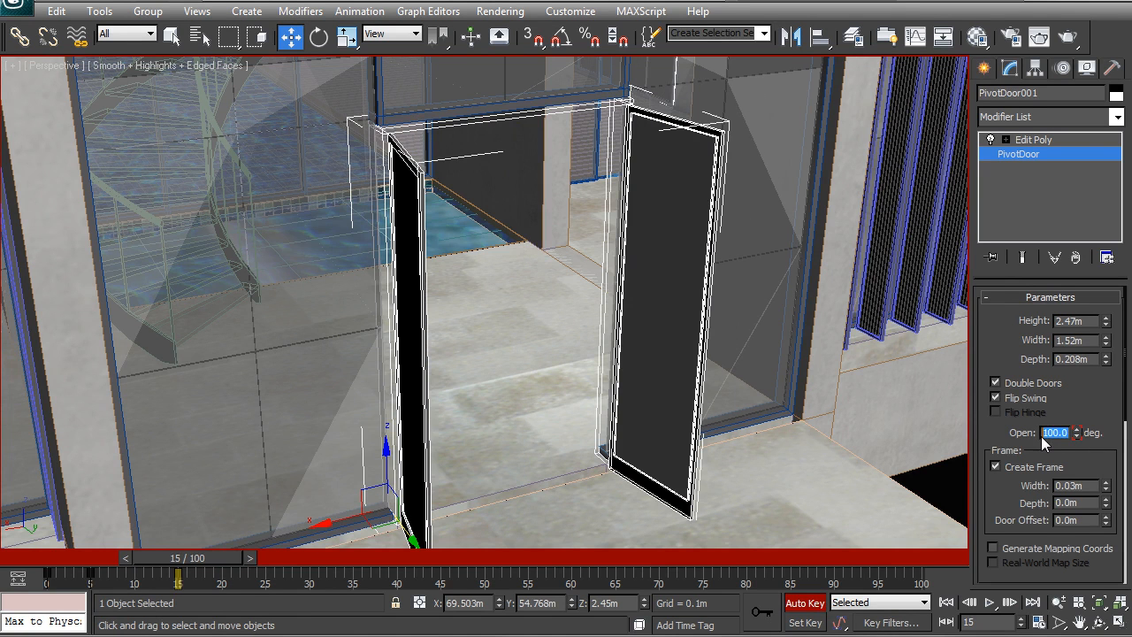
pyautogui.write('160')
pyautogui.press('Return')
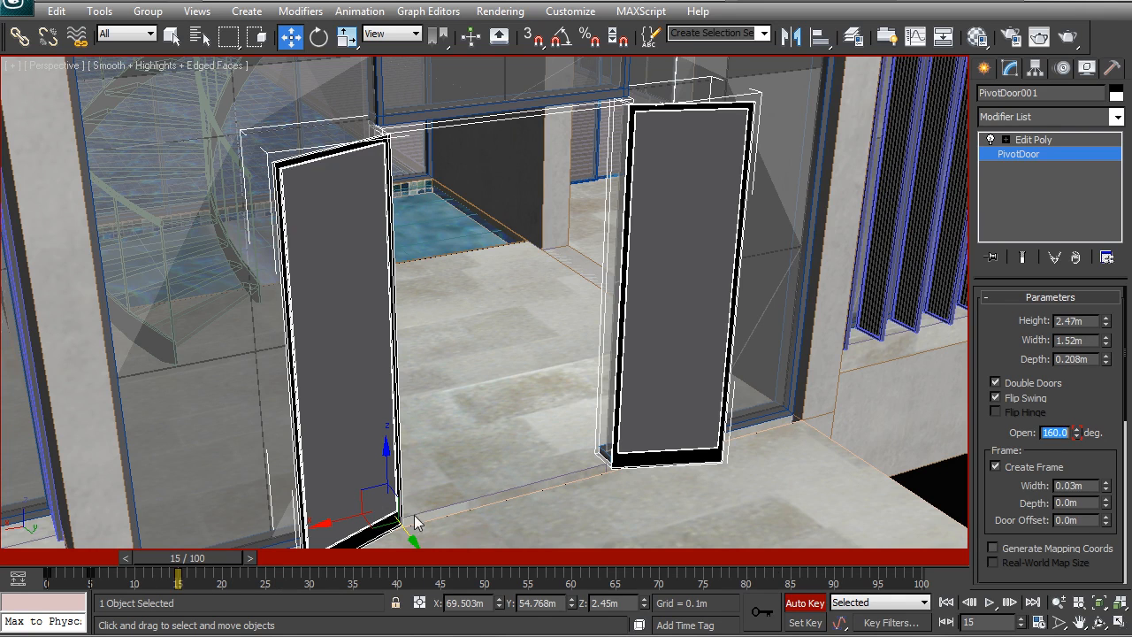
# Step: Clear the selection, turn off Auto Key mode and scrub back to frame 6 to preview the door's motion
pyautogui.moveTo(214, 560)
pyautogui.mouseDown()
pyautogui.moveTo(88, 573)
pyautogui.moveTo(227, 571)
pyautogui.moveTo(177, 573)
pyautogui.moveTo(216, 559)
pyautogui.mouseUp()
pyautogui.press('w')
pyautogui.click(941, 488)
pyautogui.click(818, 604)
pyautogui.scroll(-4, 637, 439)
pyautogui.keyDown('alt'); pyautogui.moveTo(527, 414); pyautogui.dragTo(460, 393, button='middle'); pyautogui.keyUp('alt')
pyautogui.moveTo(200, 566); pyautogui.dragTo(134, 560)
pyautogui.press('w')
# Step: View the house through Cam 003 and scrub between frames 4 and 22 to preview the door animation
pyautogui.scroll(-8, 658, 400)
pyautogui.keyDown('alt'); pyautogui.moveTo(658, 417); pyautogui.dragTo(475, 327, button='middle'); pyautogui.keyUp('alt')
pyautogui.scroll(5, 477, 303)
pyautogui.press('c')
pyautogui.click(500, 199)
pyautogui.doubleClick(499, 211)
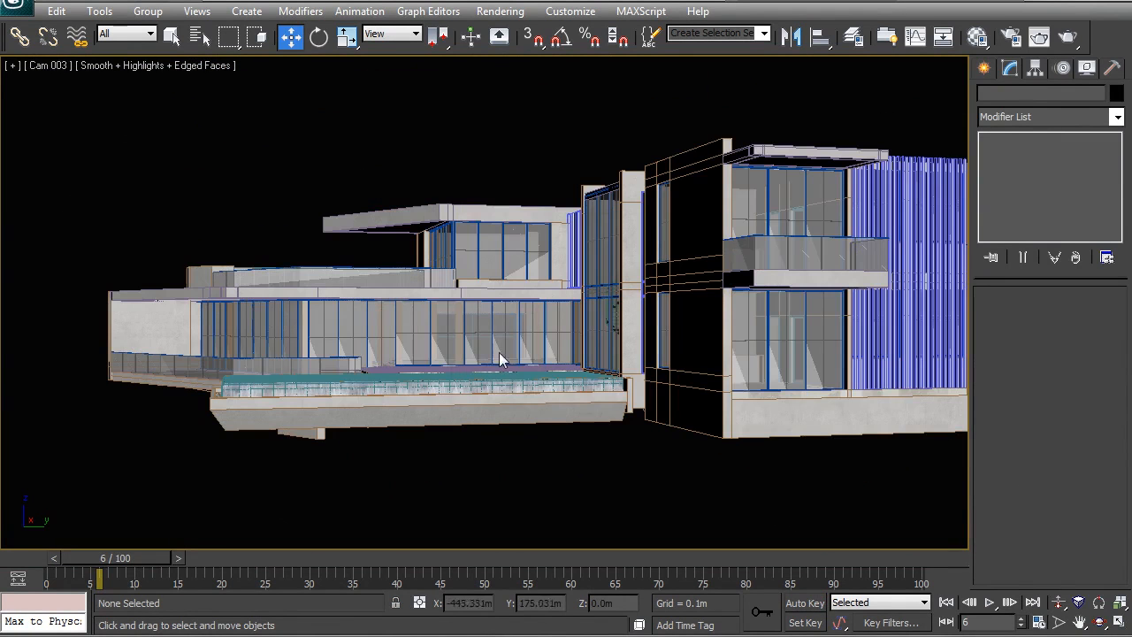
pyautogui.moveTo(138, 555); pyautogui.dragTo(273, 560)
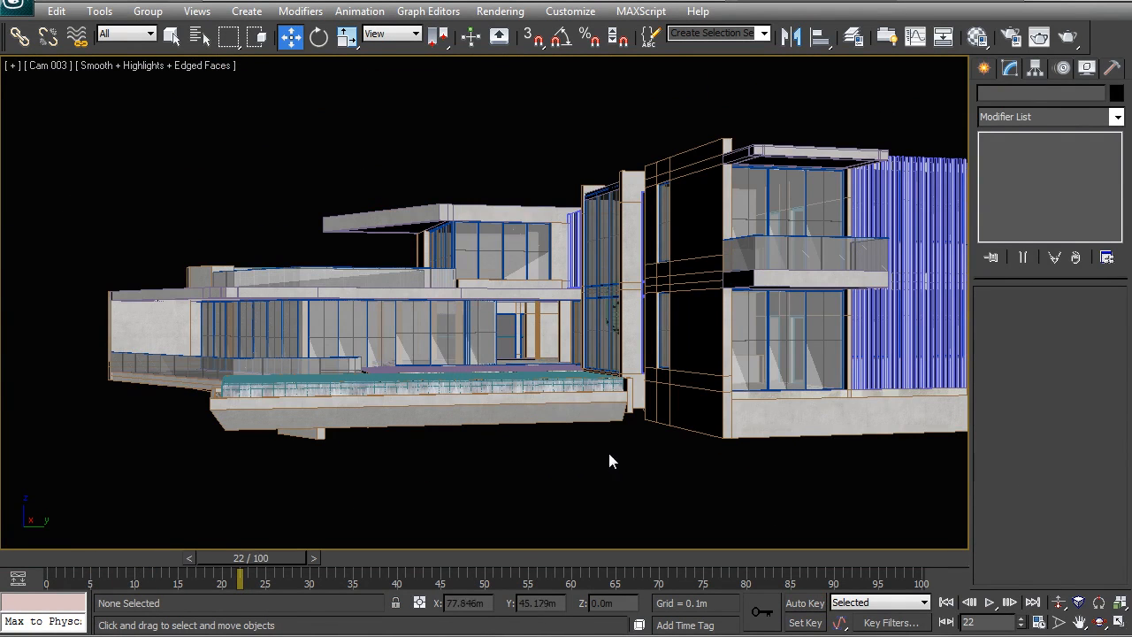
pyautogui.moveTo(263, 560); pyautogui.dragTo(112, 560)
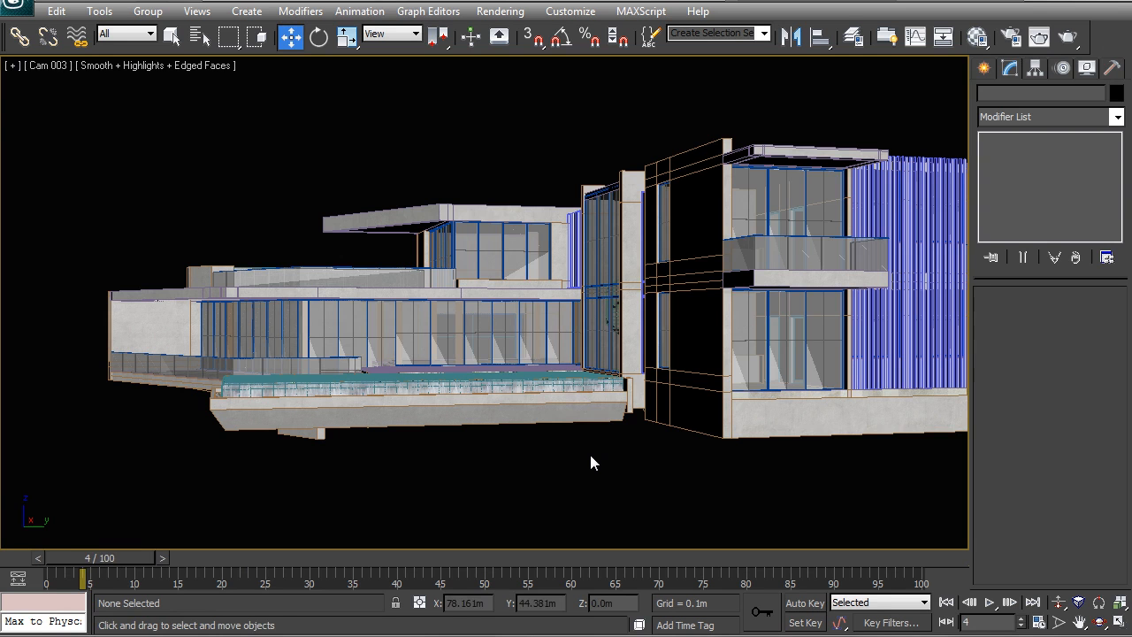
# Step: Return to a perspective view and examine the lower wing's glazing and the deck beside the pool
pyautogui.press('t')
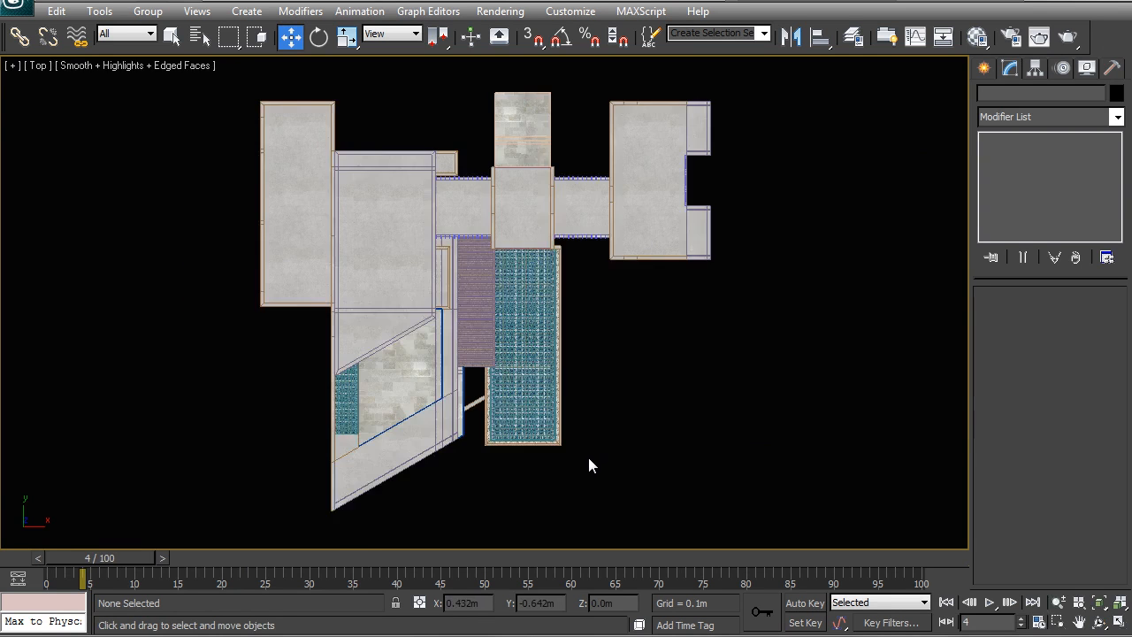
pyautogui.press('p')
pyautogui.keyDown('alt'); pyautogui.moveTo(572, 336); pyautogui.dragTo(516, 207, button='middle'); pyautogui.keyUp('alt')
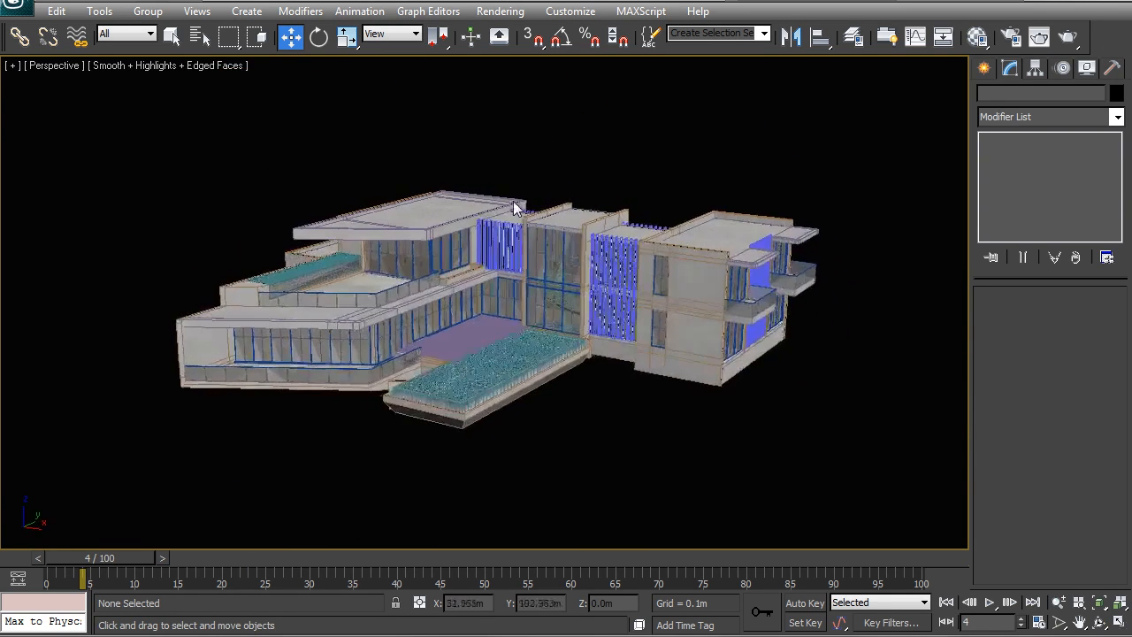
pyautogui.scroll(5, 528, 295)
pyautogui.scroll(-5, 527, 290)
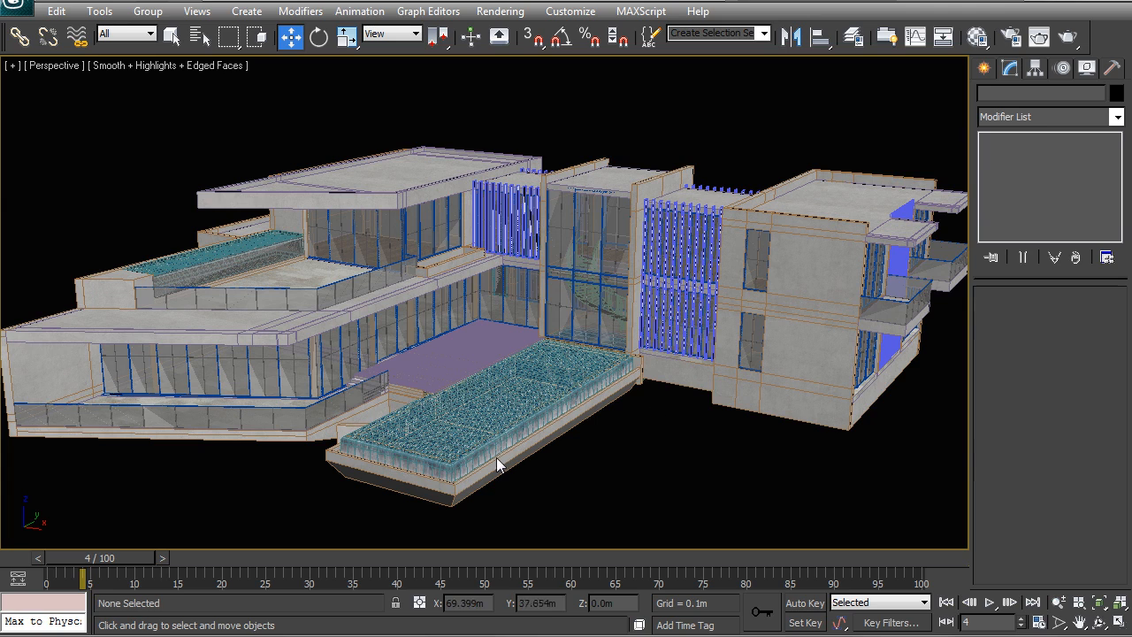
pyautogui.keyDown('alt'); pyautogui.moveTo(519, 418); pyautogui.dragTo(531, 353, button='middle'); pyautogui.keyUp('alt')
pyautogui.scroll(3, 547, 365)
pyautogui.scroll(3, 547, 365)
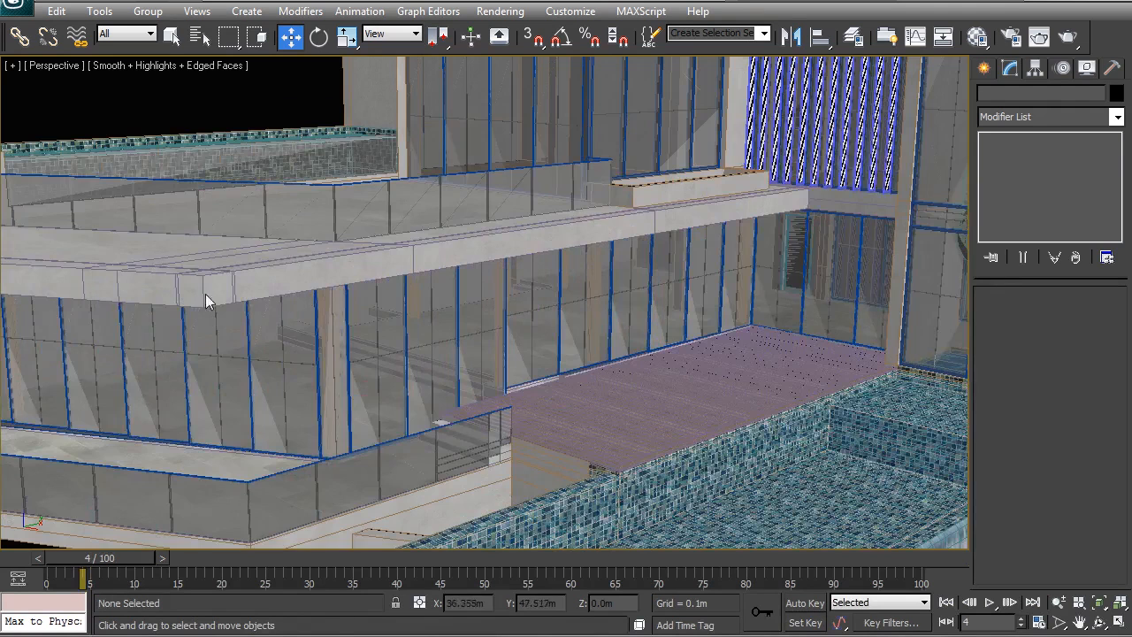
pyautogui.scroll(-6, 309, 308)
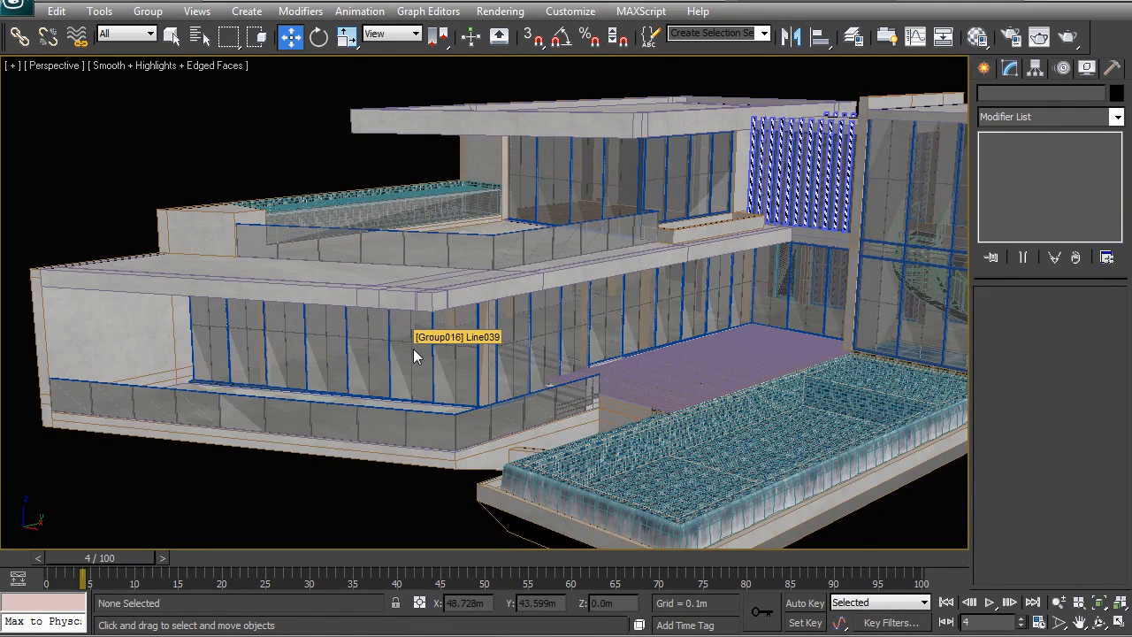
# Step: Examine the lower wing, upper terrace, pool and louvred facades from several angles
pyautogui.keyDown('alt'); pyautogui.moveTo(413, 348); pyautogui.dragTo(451, 393, button='middle'); pyautogui.keyUp('alt')
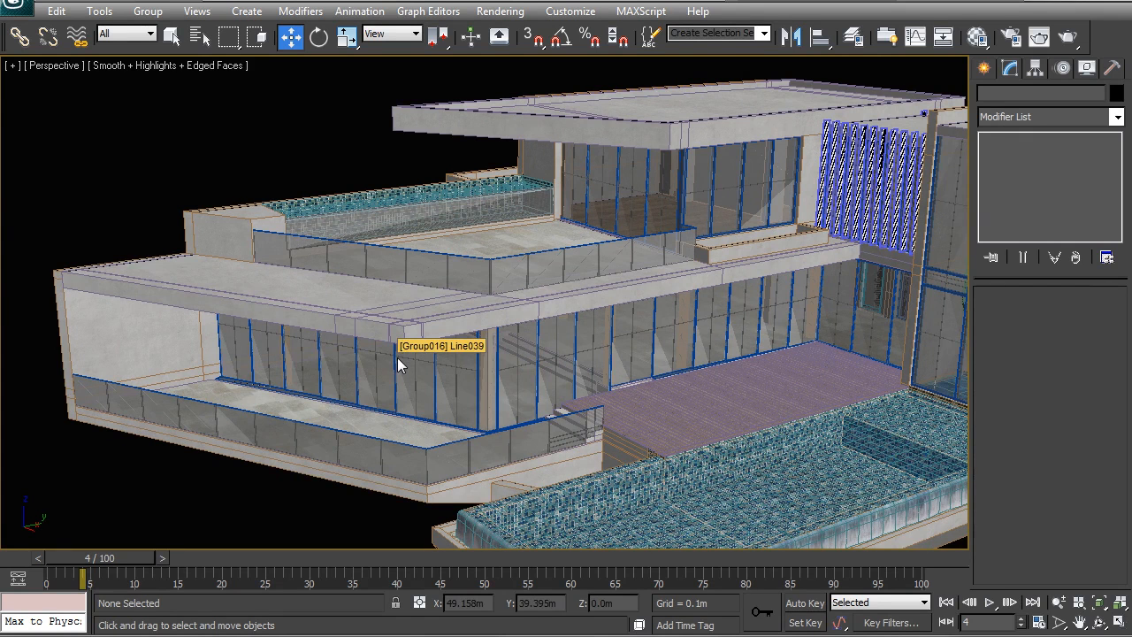
pyautogui.moveTo(278, 367); pyautogui.dragTo(449, 335, button='middle')
pyautogui.keyDown('alt'); pyautogui.moveTo(345, 349); pyautogui.dragTo(444, 427, button='middle'); pyautogui.keyUp('alt')
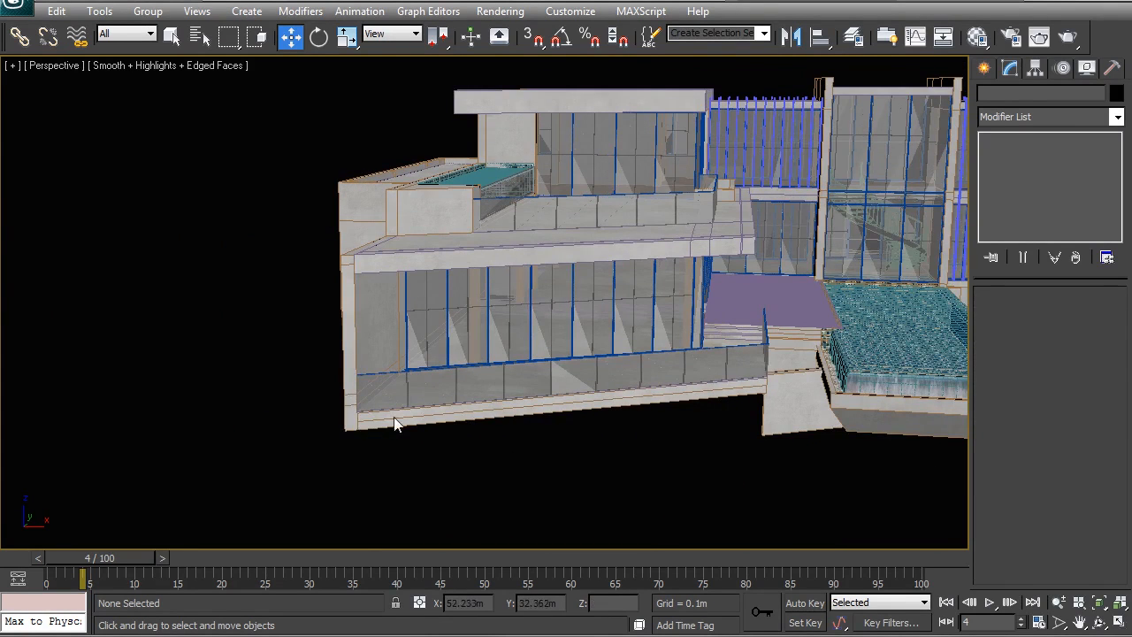
pyautogui.keyDown('alt'); pyautogui.moveTo(584, 281); pyautogui.dragTo(692, 390, button='middle'); pyautogui.keyUp('alt')
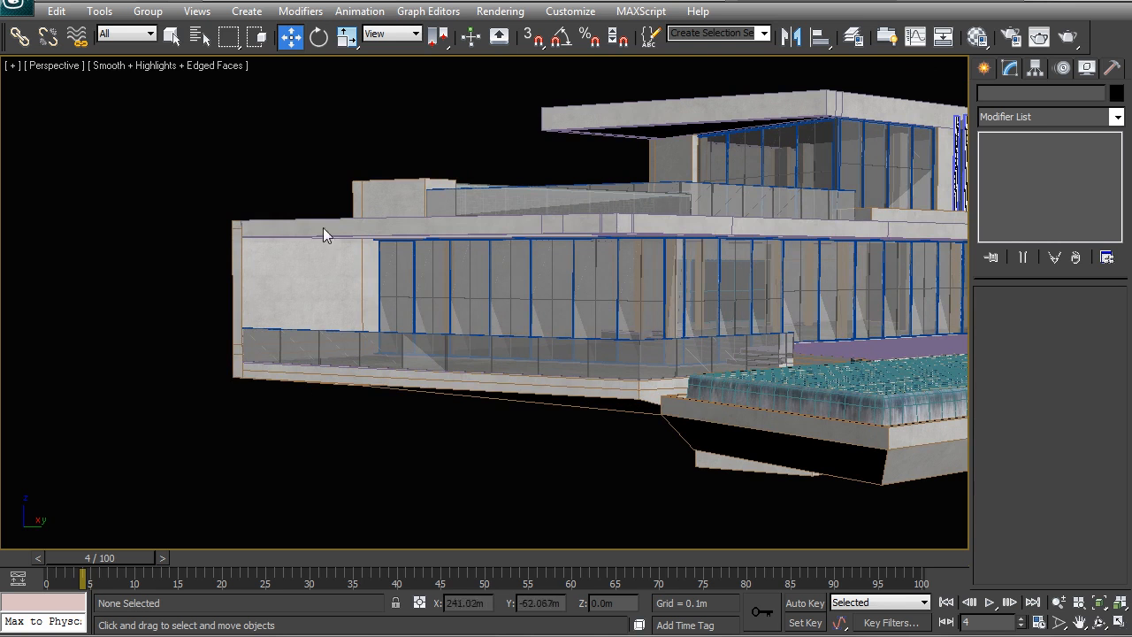
pyautogui.keyDown('alt'); pyautogui.moveTo(742, 248); pyautogui.dragTo(698, 288, button='middle'); pyautogui.keyUp('alt')
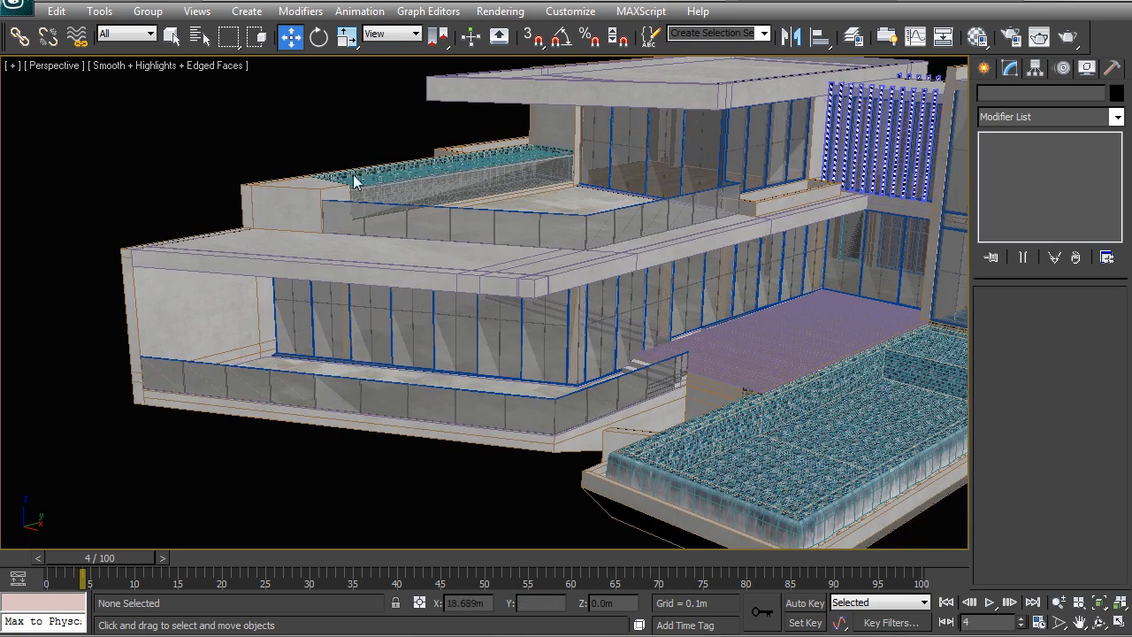
pyautogui.keyDown('alt'); pyautogui.moveTo(684, 402); pyautogui.dragTo(448, 392, button='middle'); pyautogui.keyUp('alt')
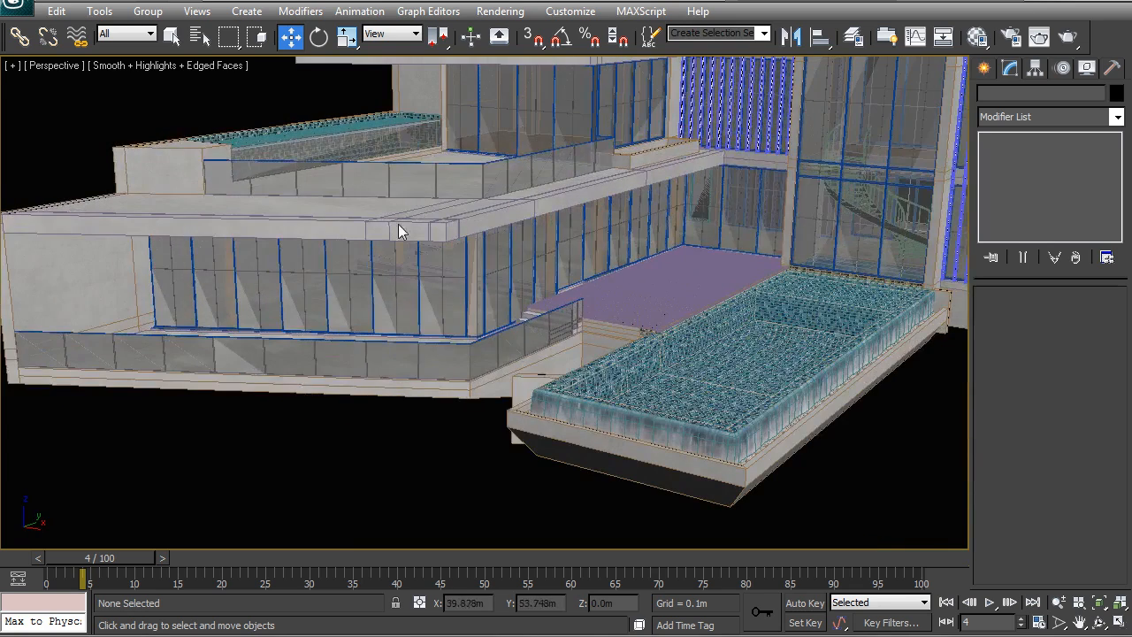
pyautogui.keyDown('alt'); pyautogui.moveTo(789, 164); pyautogui.dragTo(271, 226, button='middle'); pyautogui.keyUp('alt')
pyautogui.keyDown('alt'); pyautogui.moveTo(926, 273); pyautogui.dragTo(392, 168, button='middle'); pyautogui.keyUp('alt')
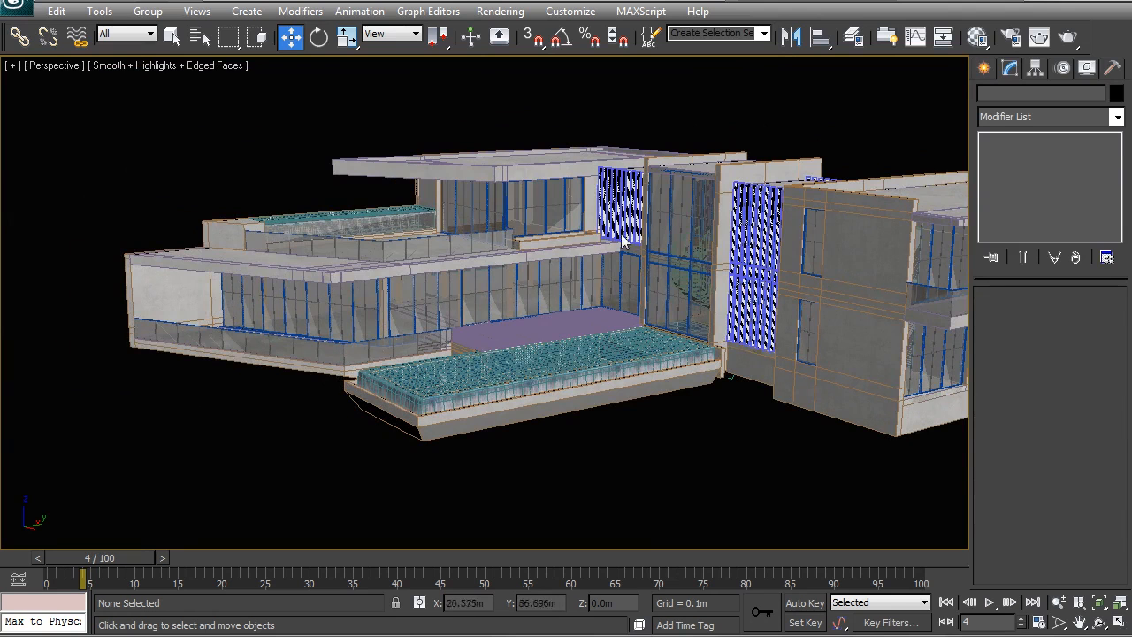
pyautogui.moveTo(467, 354)
pyautogui.keyDown('alt'); pyautogui.mouseDown(button='middle')
pyautogui.moveTo(538, 349)
pyautogui.moveTo(476, 347)
pyautogui.mouseUp(button='middle'); pyautogui.keyUp('alt')
pyautogui.keyDown('alt'); pyautogui.moveTo(493, 271); pyautogui.dragTo(438, 302, button='middle'); pyautogui.keyUp('alt')
pyautogui.scroll(3, 496, 314)
pyautogui.moveTo(518, 217); pyautogui.dragTo(550, 363, button='middle')
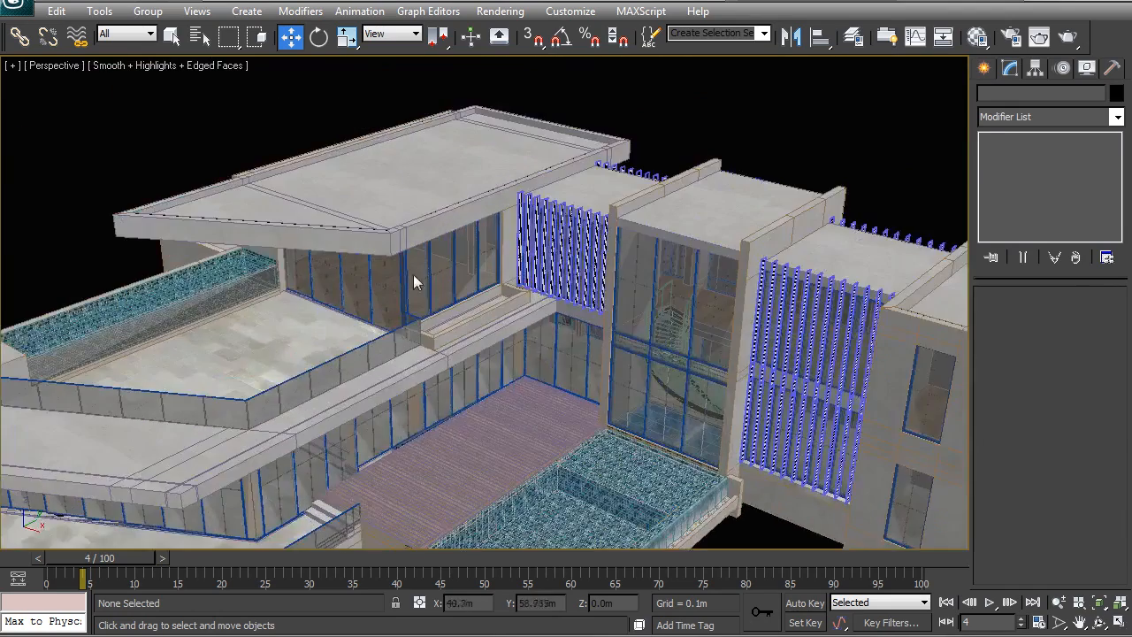
# Step: Select the upper roof slab, compare it with its Edit Poly modifier disabled and enabled, and clear the selection
pyautogui.click(403, 246)
pyautogui.moveTo(412, 268); pyautogui.dragTo(478, 363, button='middle')
pyautogui.keyDown('alt'); pyautogui.moveTo(444, 294); pyautogui.dragTo(483, 318, button='middle'); pyautogui.keyUp('alt')
pyautogui.scroll(5, 466, 299)
pyautogui.moveTo(619, 268)
pyautogui.keyDown('alt'); pyautogui.mouseDown(button='middle')
pyautogui.moveTo(602, 301)
pyautogui.moveTo(387, 256)
pyautogui.mouseUp(button='middle'); pyautogui.keyUp('alt')
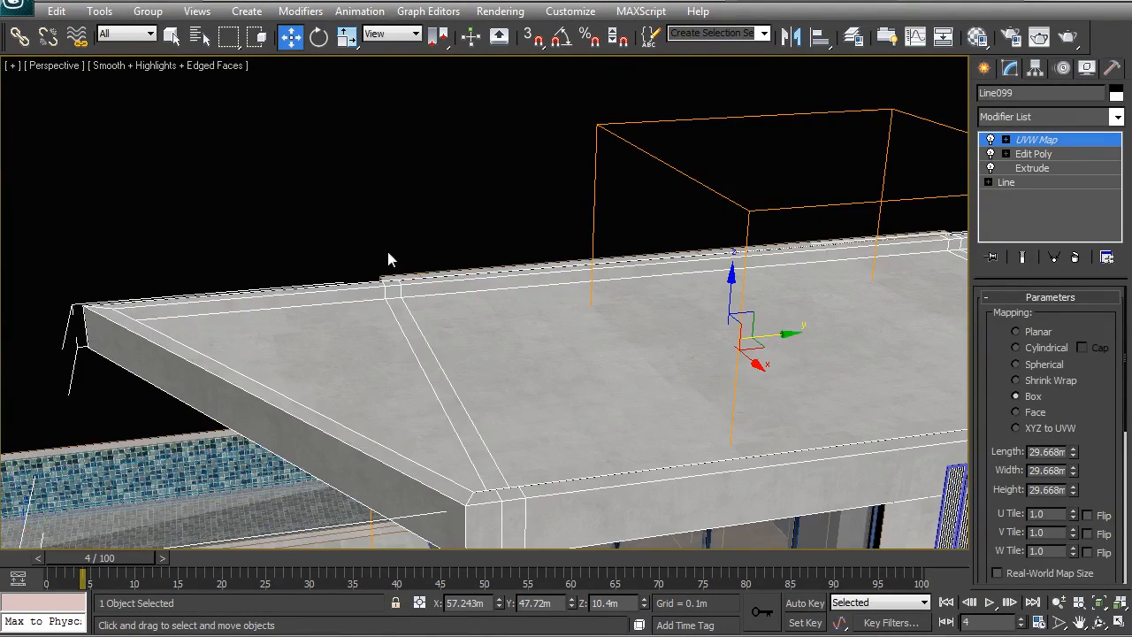
pyautogui.click(990, 154)
pyautogui.click(990, 154)
pyautogui.click(397, 220)
pyautogui.keyDown('alt'); pyautogui.moveTo(397, 221); pyautogui.dragTo(596, 313, button='middle'); pyautogui.keyUp('alt')
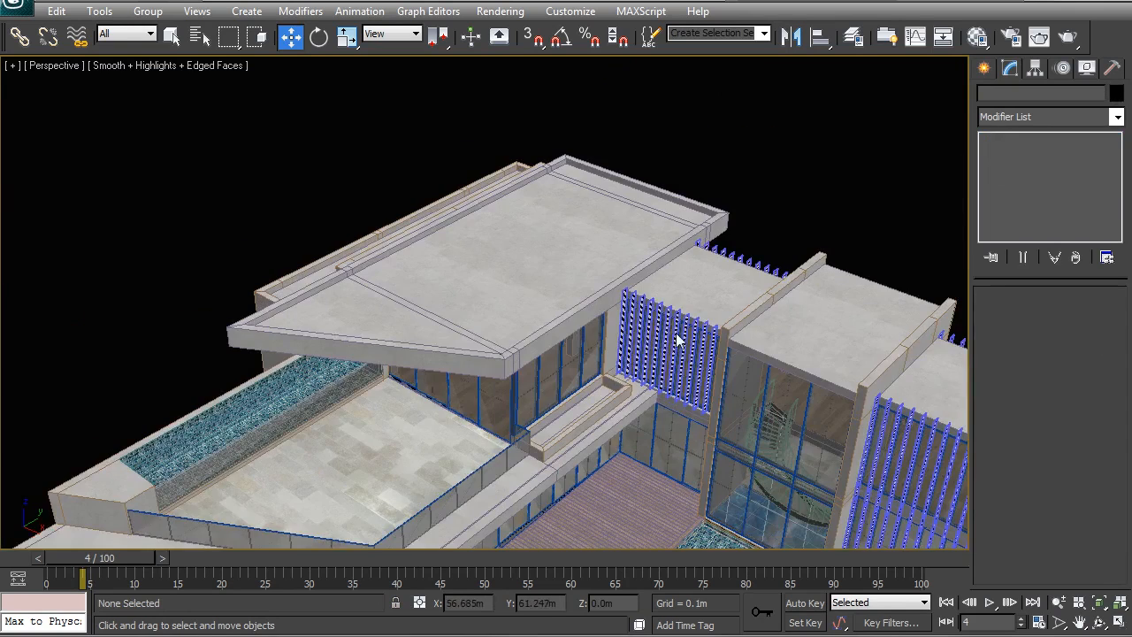
# Step: Select the long planter box beside the upper terrace to inspect its modifiers, and clear the selection
pyautogui.keyDown('alt'); pyautogui.moveTo(463, 357); pyautogui.dragTo(469, 271, button='middle'); pyautogui.keyUp('alt')
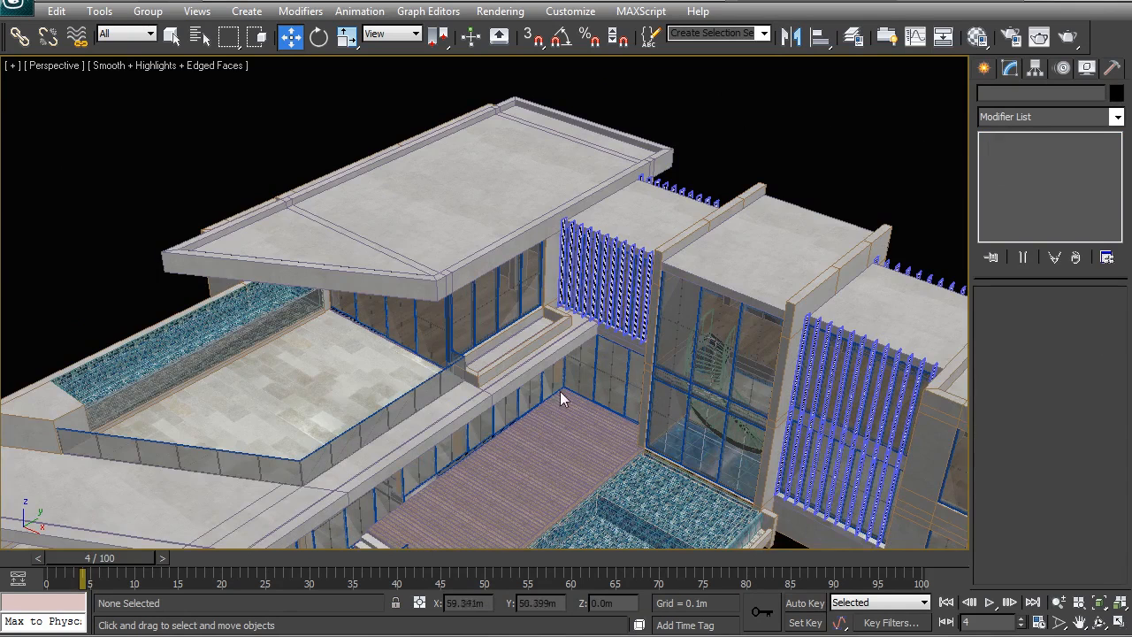
pyautogui.scroll(5, 490, 289)
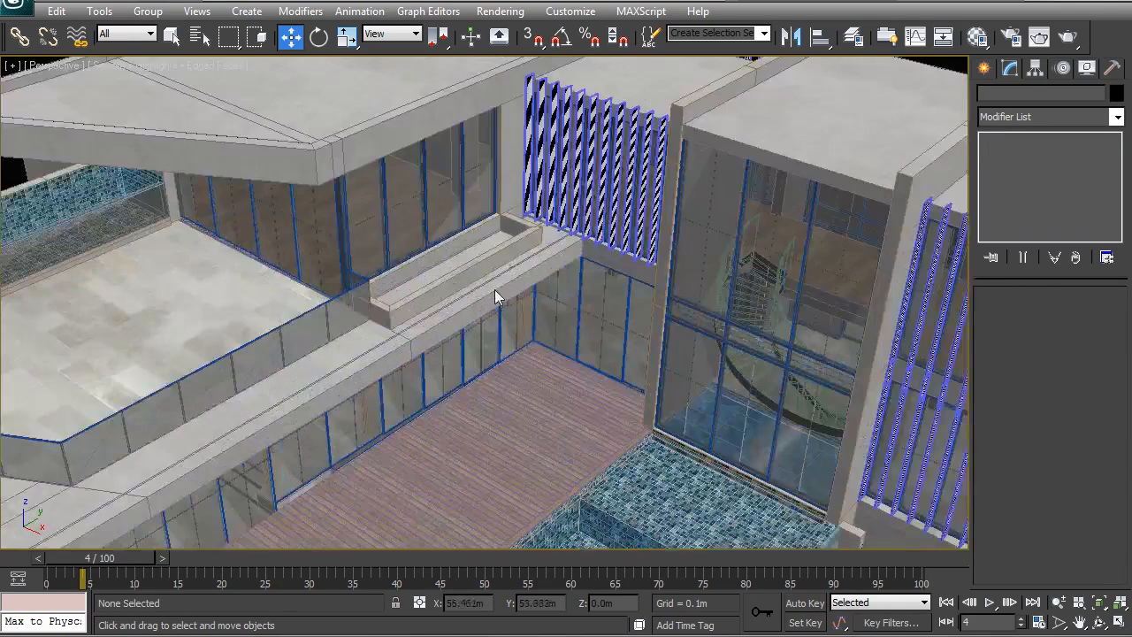
pyautogui.click(495, 289)
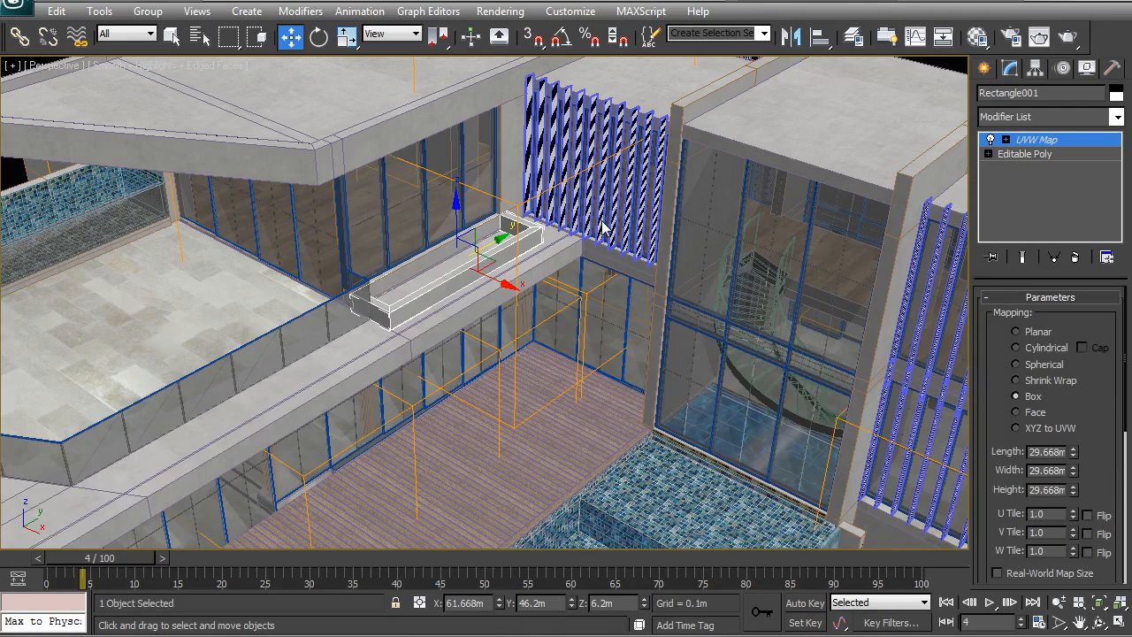
pyautogui.scroll(-4, 488, 261)
pyautogui.moveTo(644, 212); pyautogui.dragTo(589, 195, button='middle')
pyautogui.click(627, 379)
# Step: Examine the end wing's windows, canopies and glass balconies, and bring the whole house into view
pyautogui.moveTo(668, 189); pyautogui.dragTo(568, 248, button='middle')
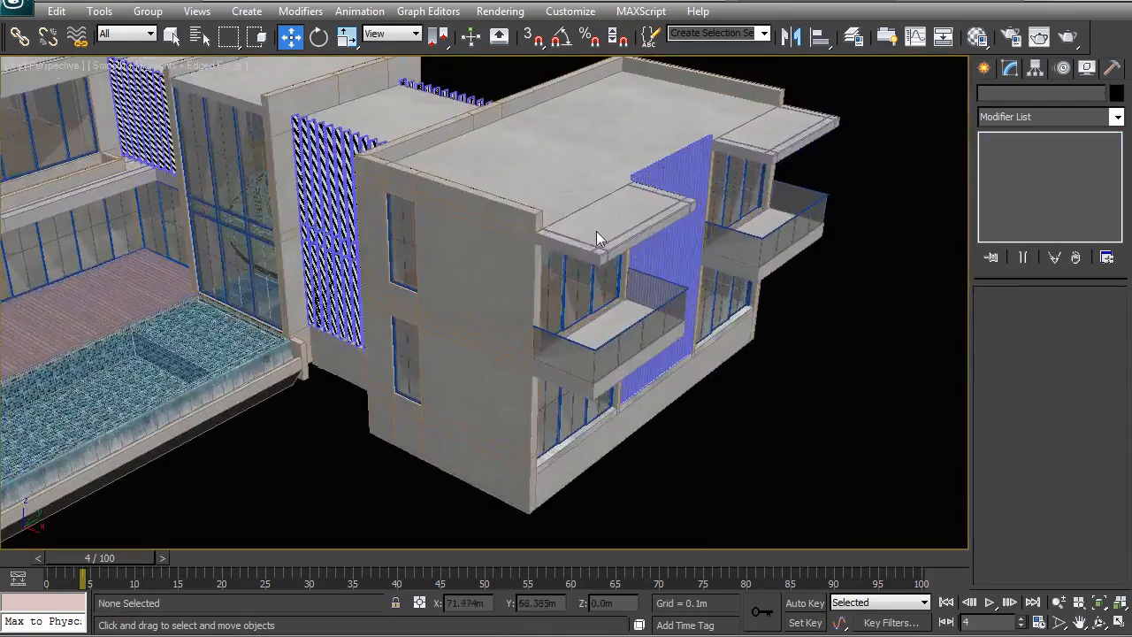
pyautogui.scroll(4, 589, 184)
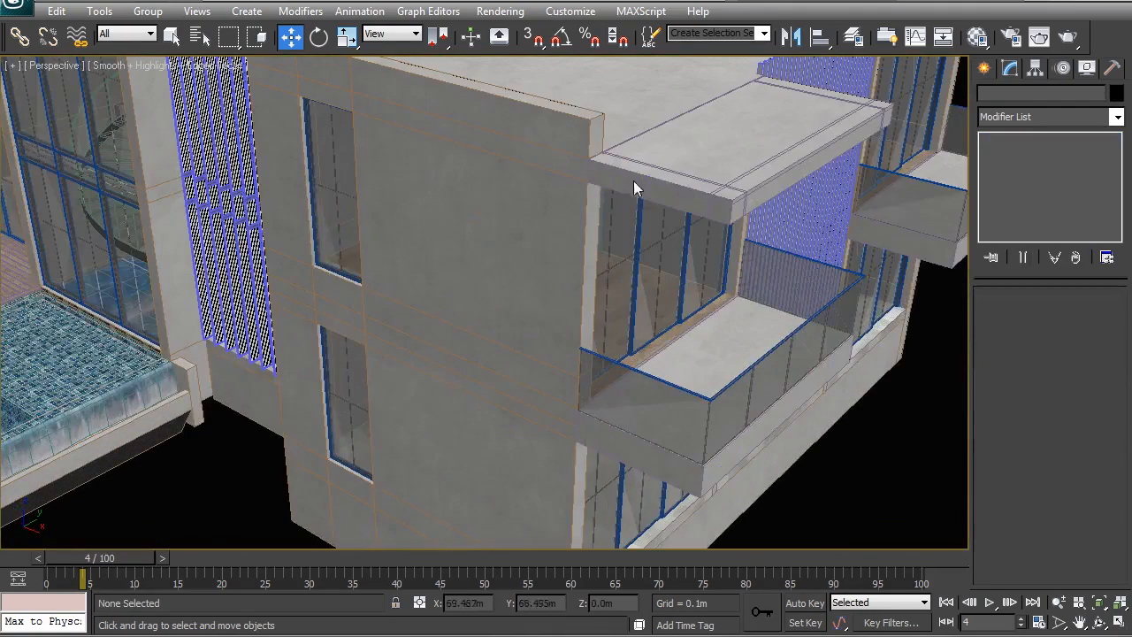
pyautogui.moveTo(461, 276); pyautogui.dragTo(484, 256, button='middle')
pyautogui.scroll(-5, 698, 244)
pyautogui.scroll(5, 548, 248)
pyautogui.keyDown('alt'); pyautogui.moveTo(600, 241); pyautogui.dragTo(453, 211, button='middle'); pyautogui.keyUp('alt')
pyautogui.scroll(-5, 452, 210)
pyautogui.keyDown('alt'); pyautogui.moveTo(524, 313); pyautogui.dragTo(605, 449, button='middle'); pyautogui.keyUp('alt')
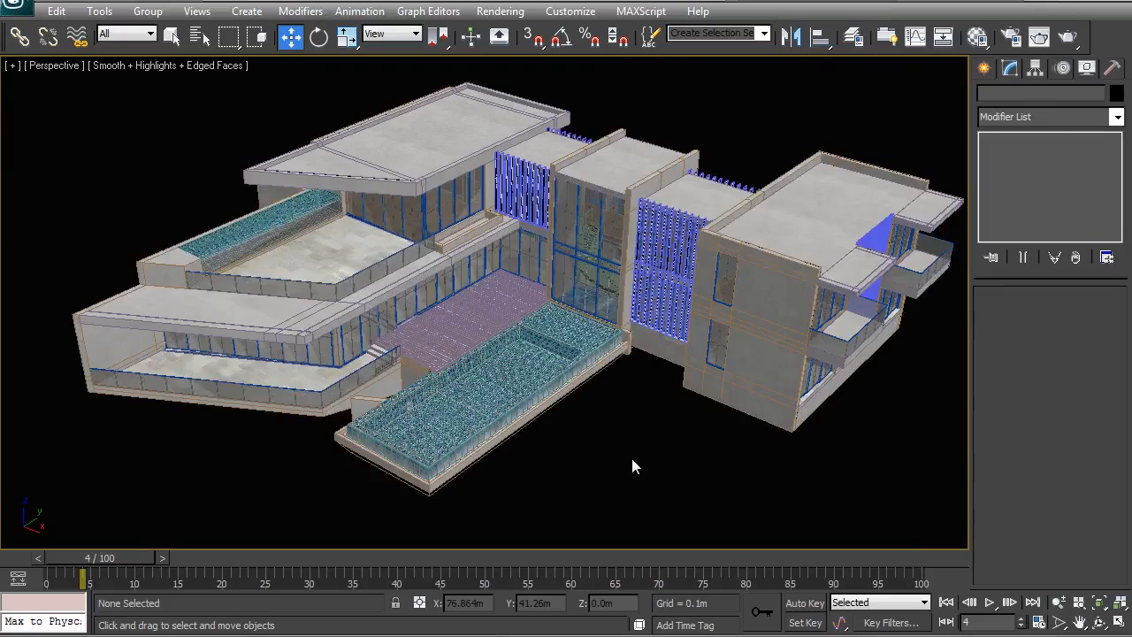